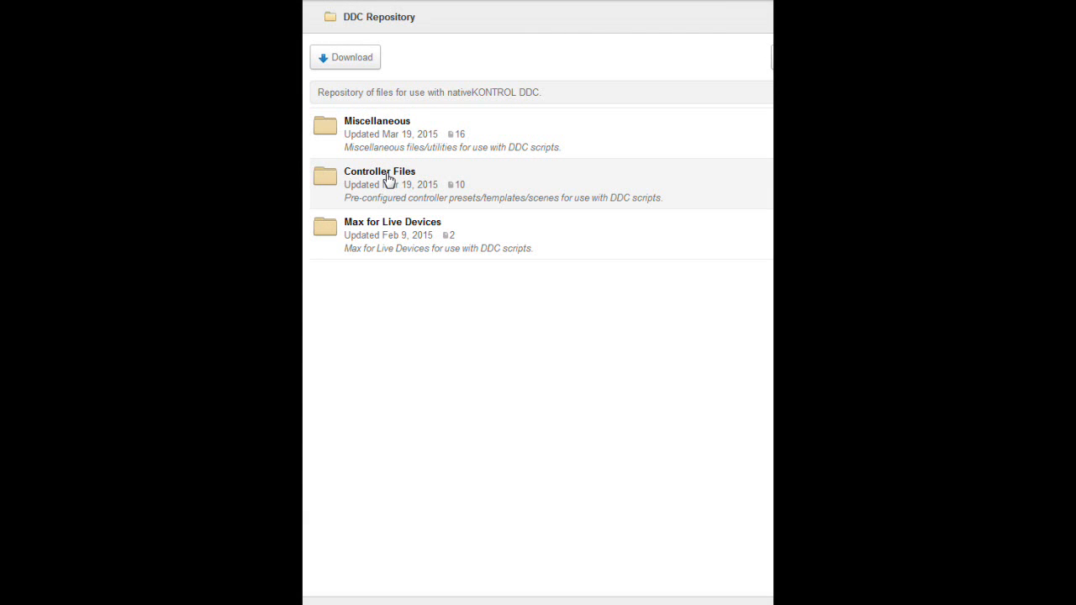
Open the Controller Files folder and review the encoder and button group MIDI messages in section 4.1 of the manual.
click(390, 178)
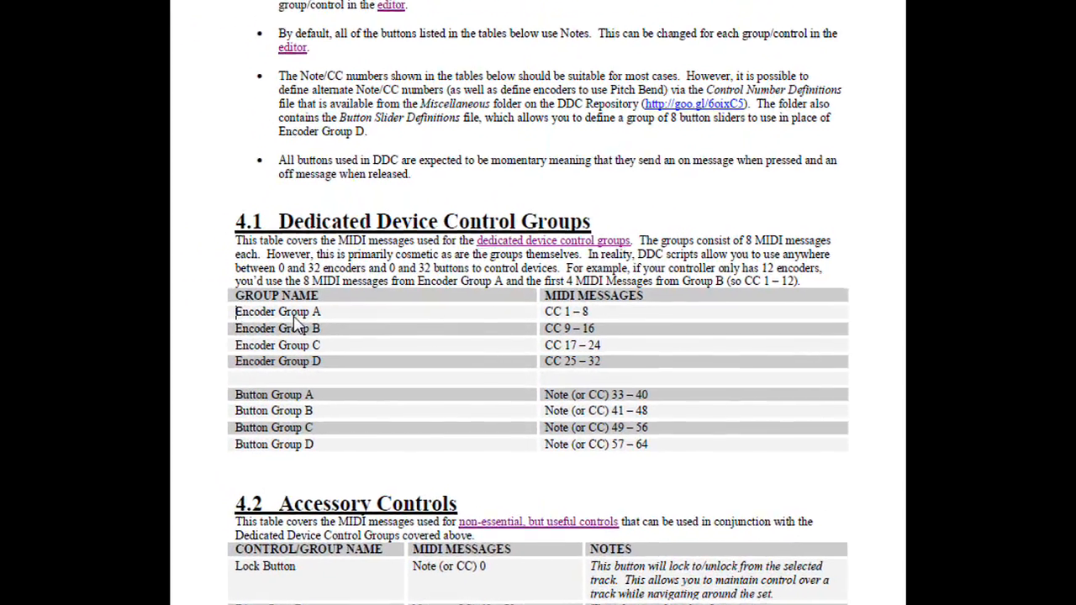
drag(285, 317, 602, 364)
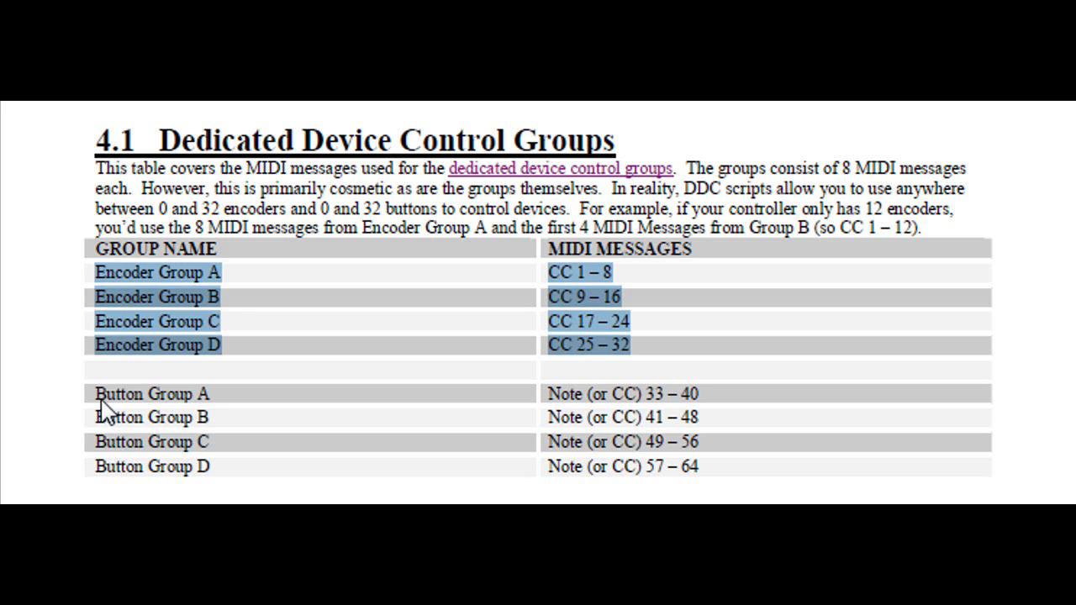
drag(97, 395, 701, 471)
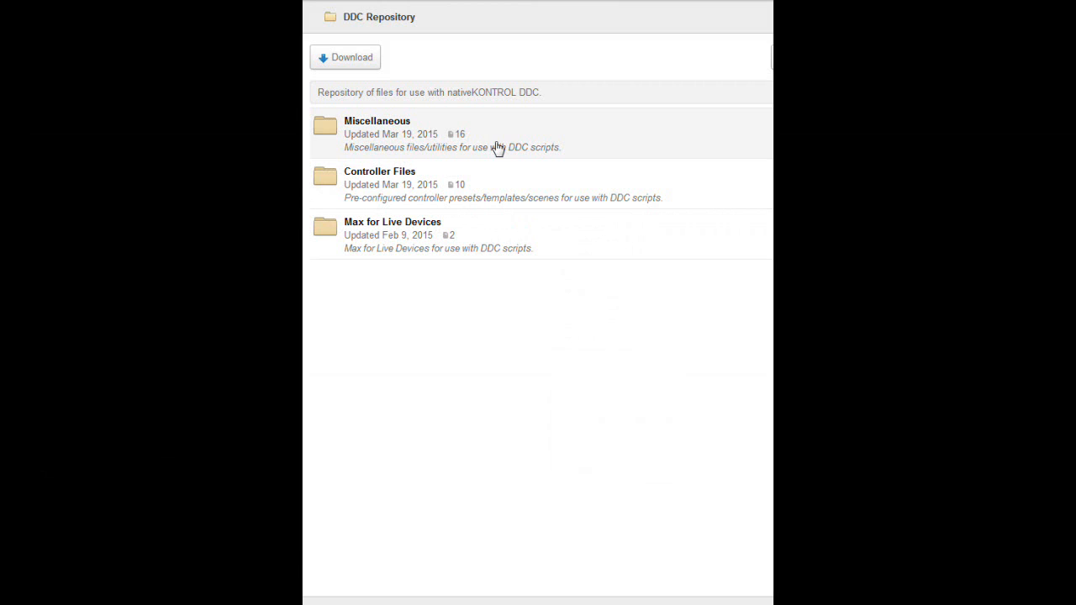
Browse the Miscellaneous folder of the repository and examine the encoder and button group numbers in the control number definitions file.
click(497, 148)
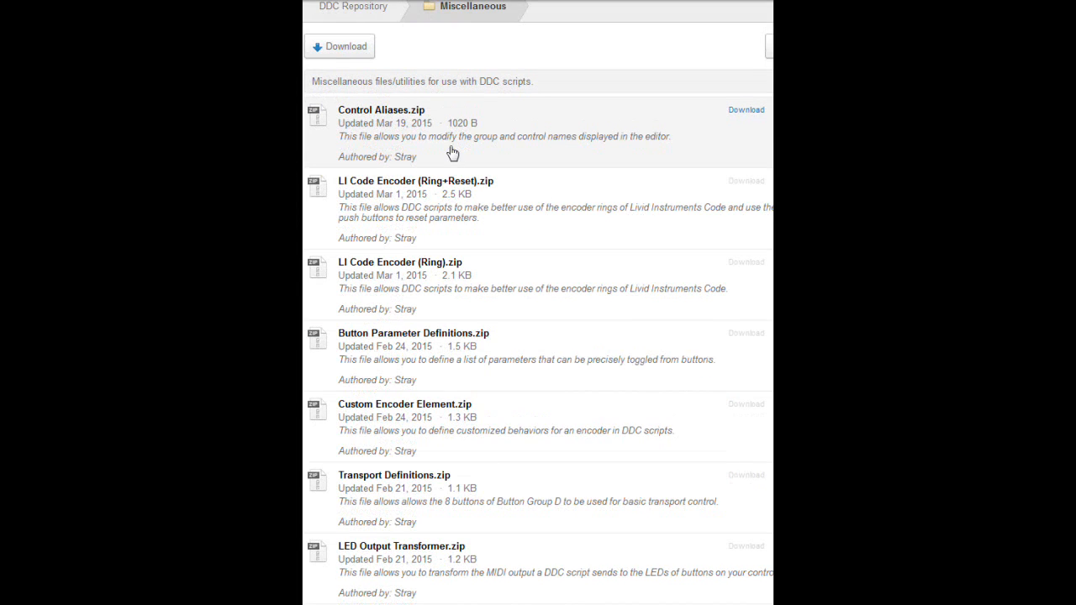
scroll(453, 152, down, 6)
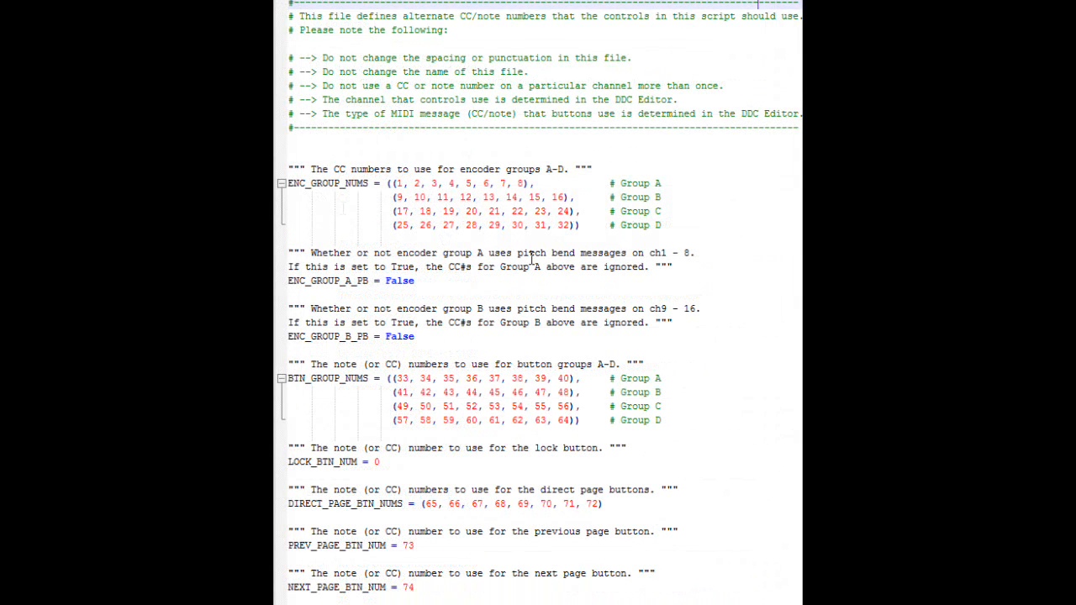
drag(288, 184, 711, 237)
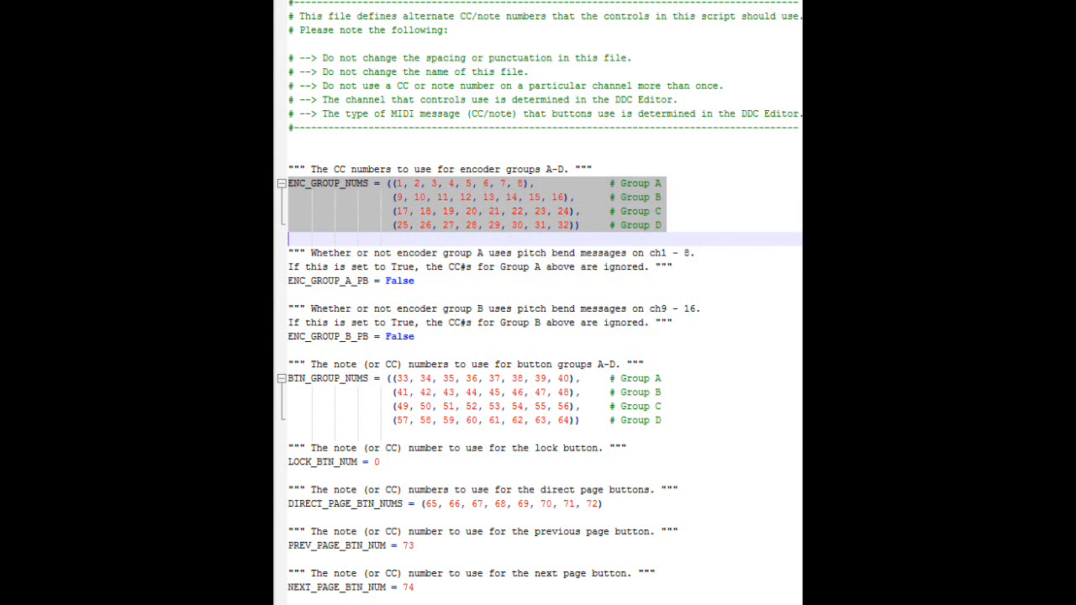
drag(288, 378, 723, 423)
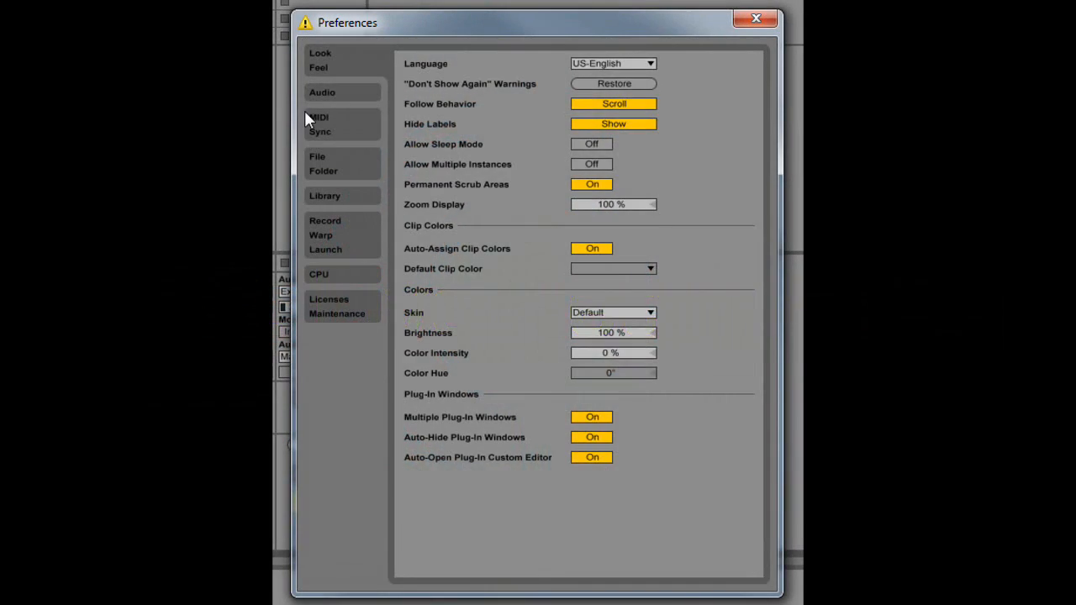
Set control surface 1 to DDC 1 with Akai MPK61 as input and no output, and set the takeover mode to Value Scaling.
click(318, 123)
click(490, 78)
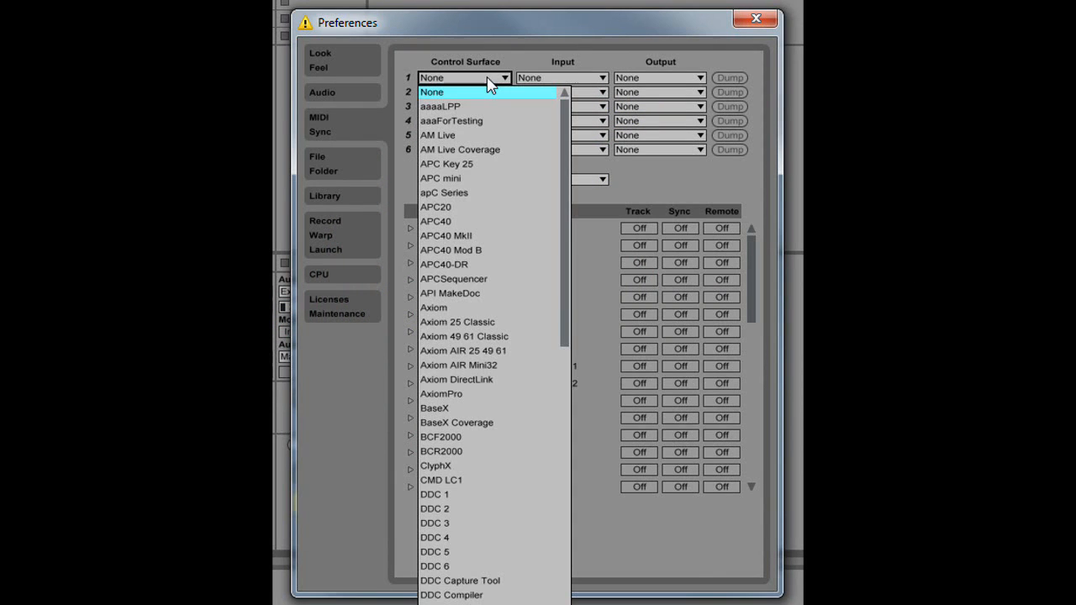
click(477, 501)
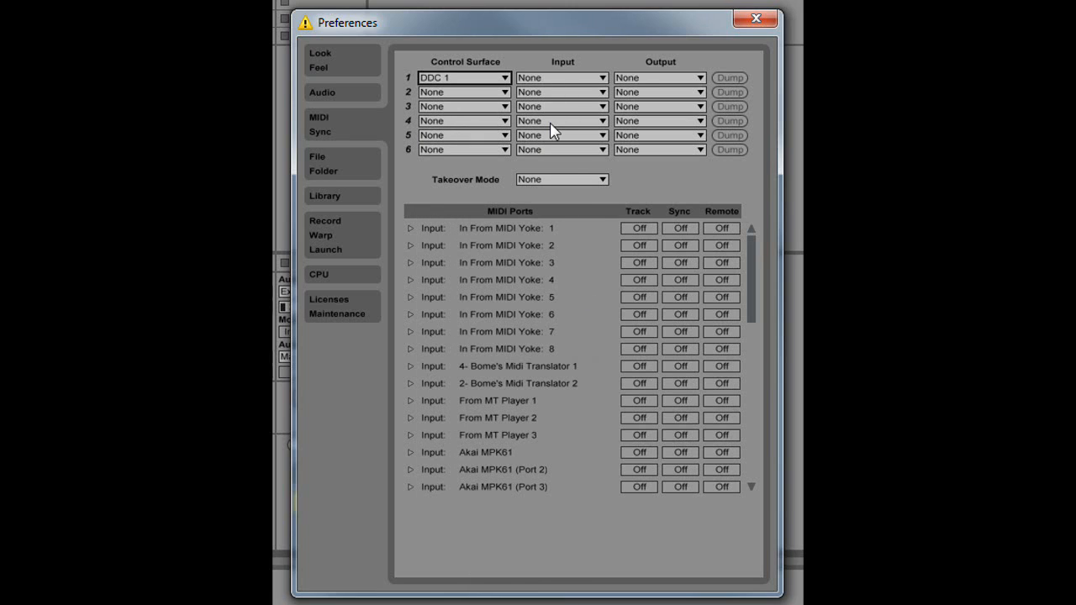
click(551, 80)
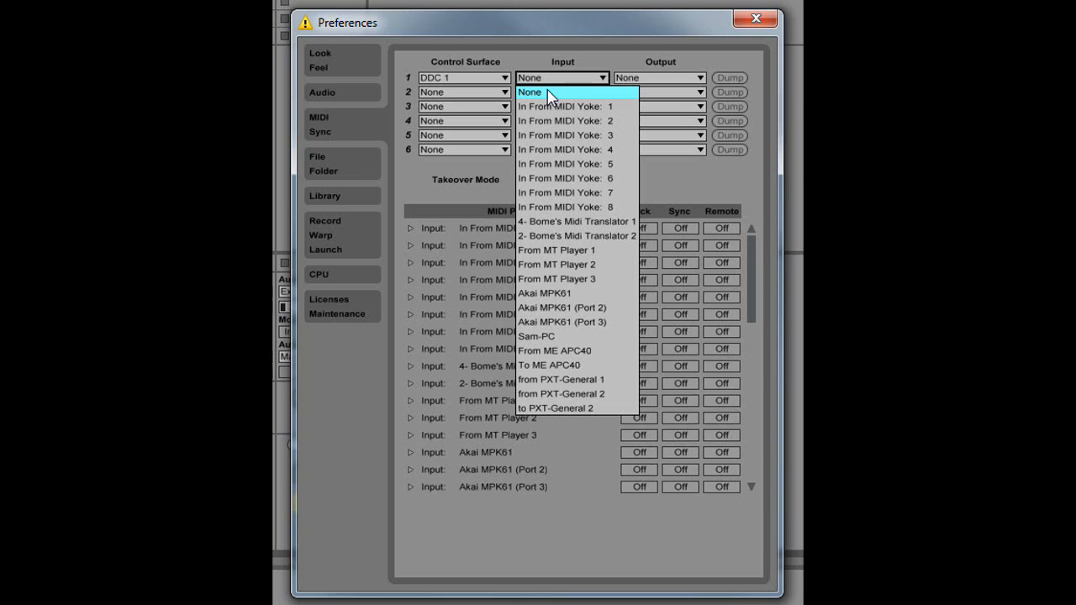
click(602, 296)
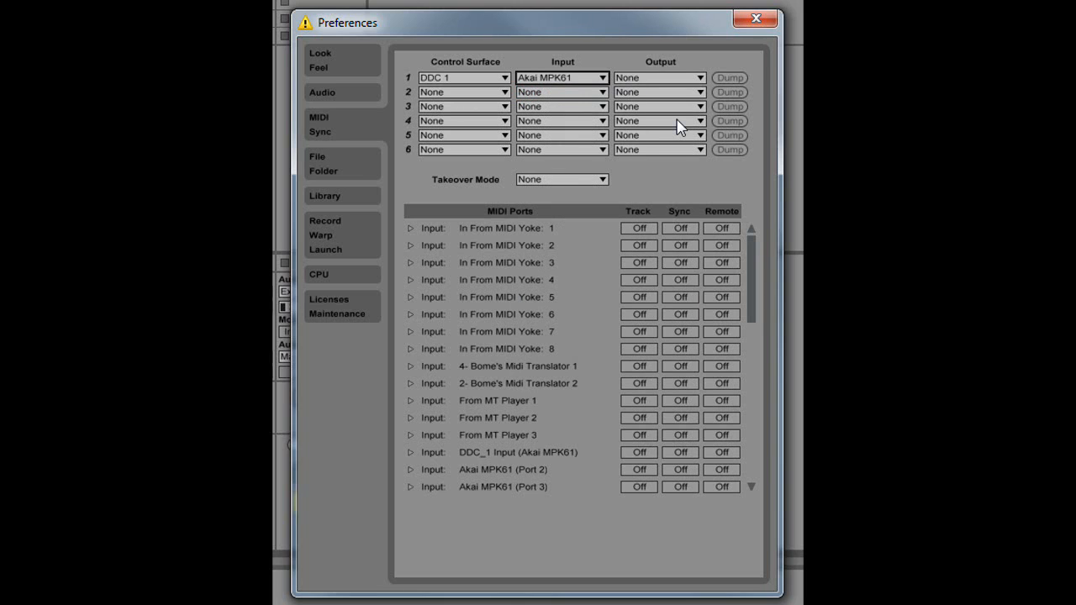
click(664, 84)
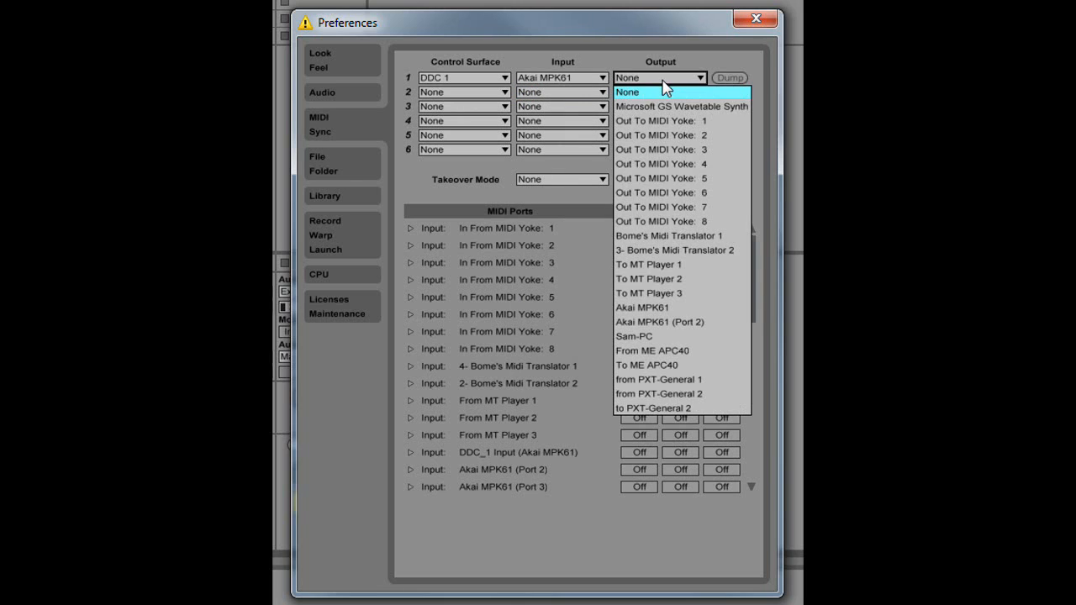
click(664, 89)
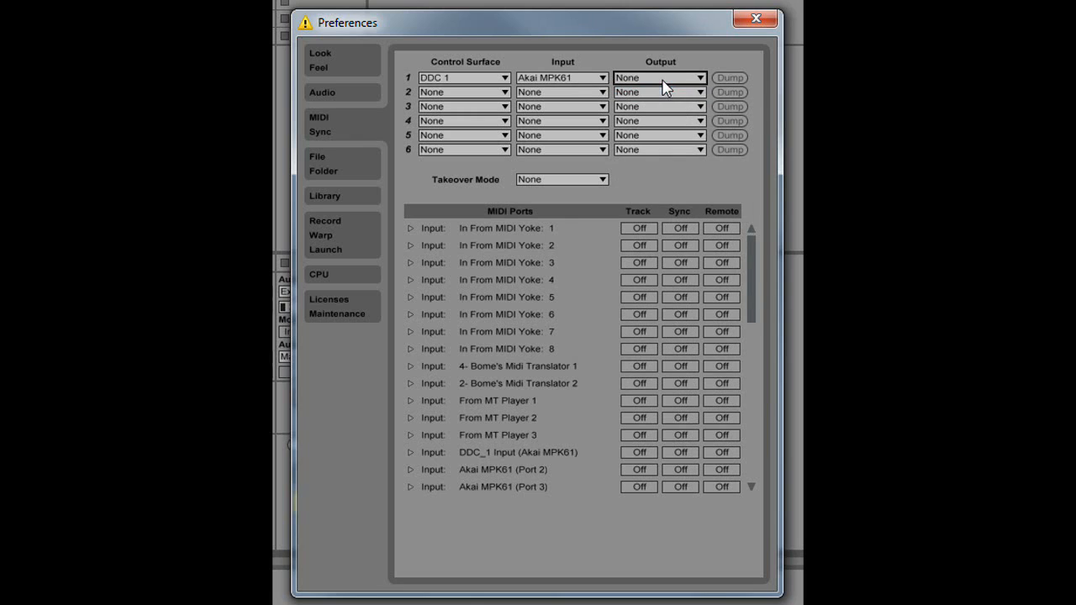
click(603, 181)
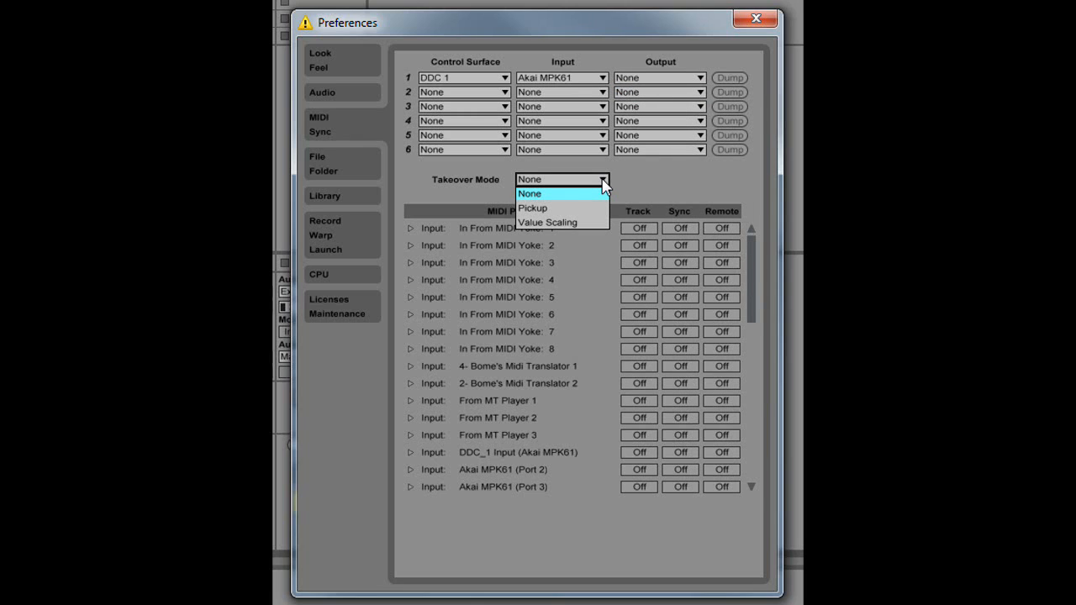
click(577, 223)
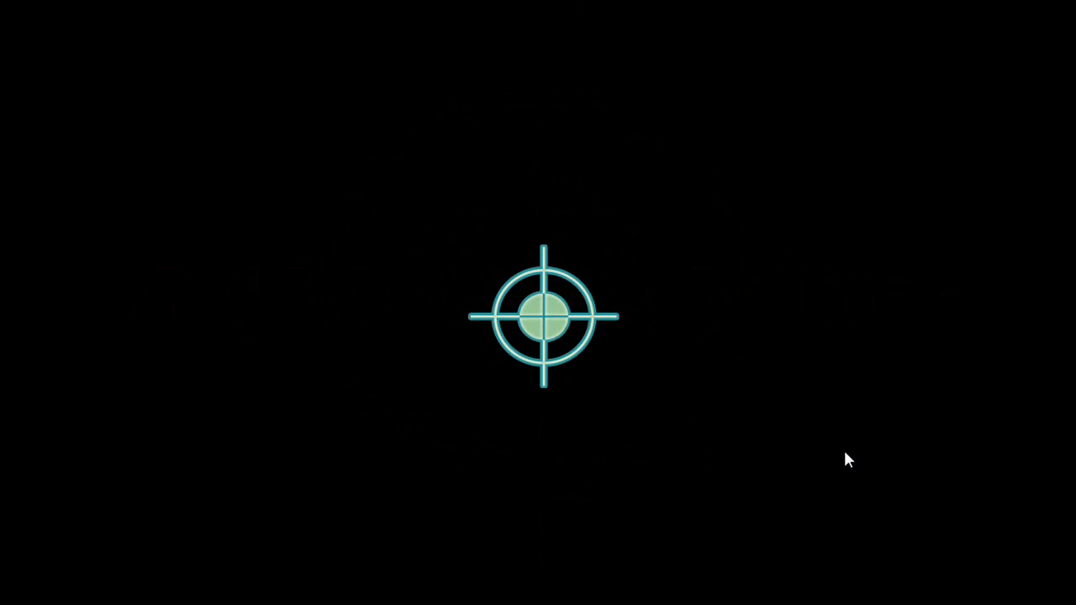
Switch to DDC Editor and open the DDC_1 script for editing.
click(650, 307)
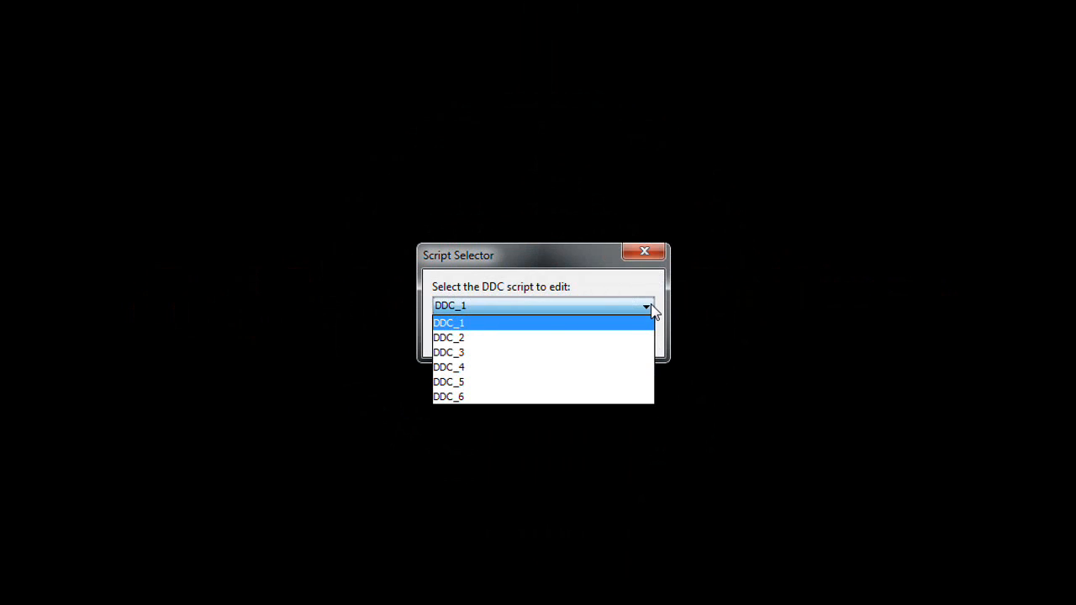
click(600, 324)
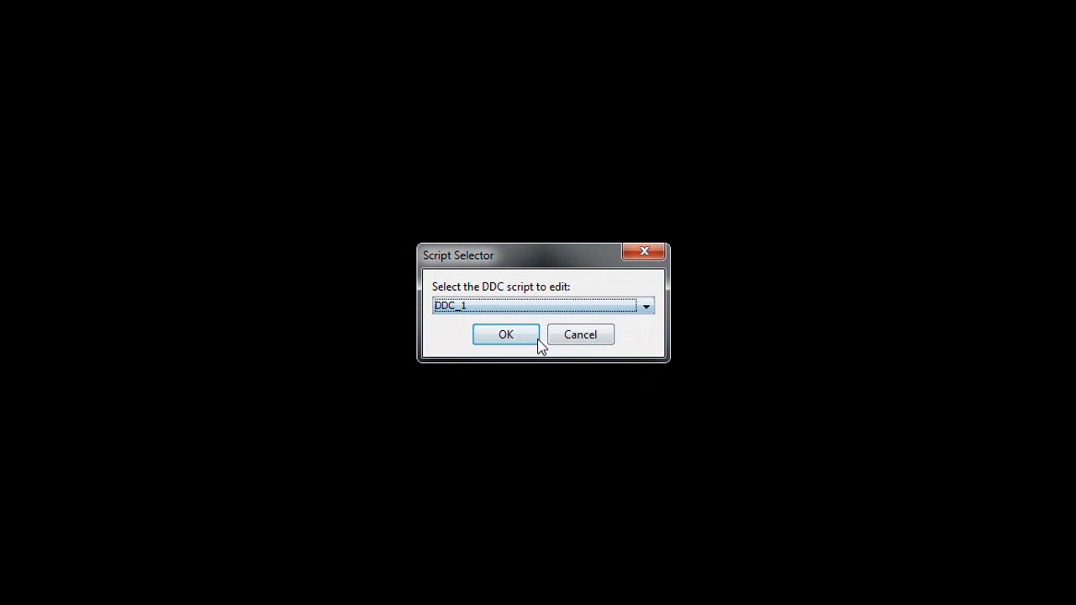
click(522, 337)
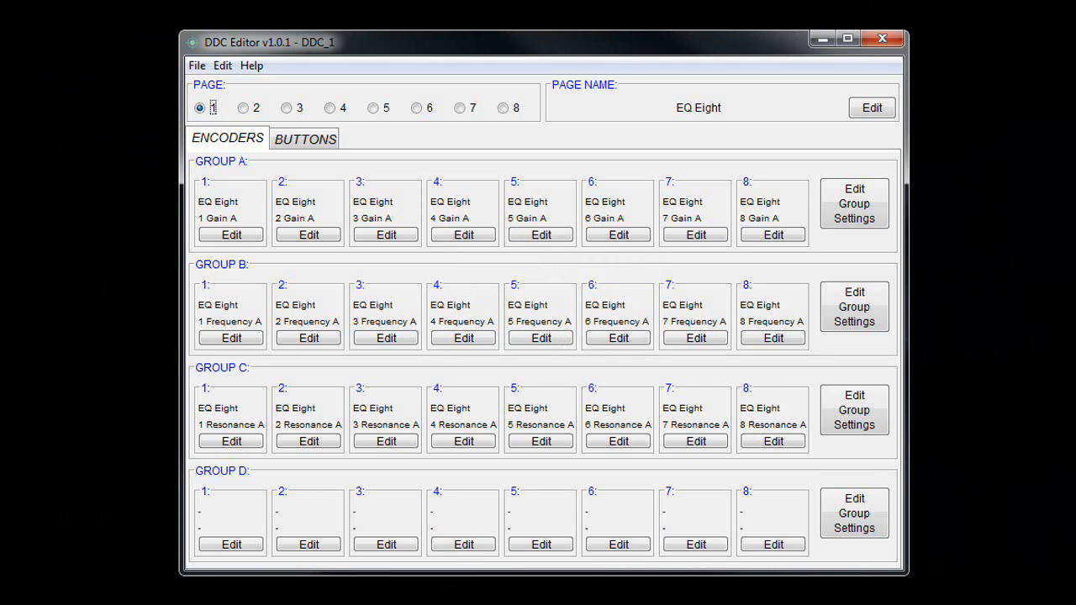
Look over the button assignments of page 1 and return to its encoder assignments.
click(248, 139)
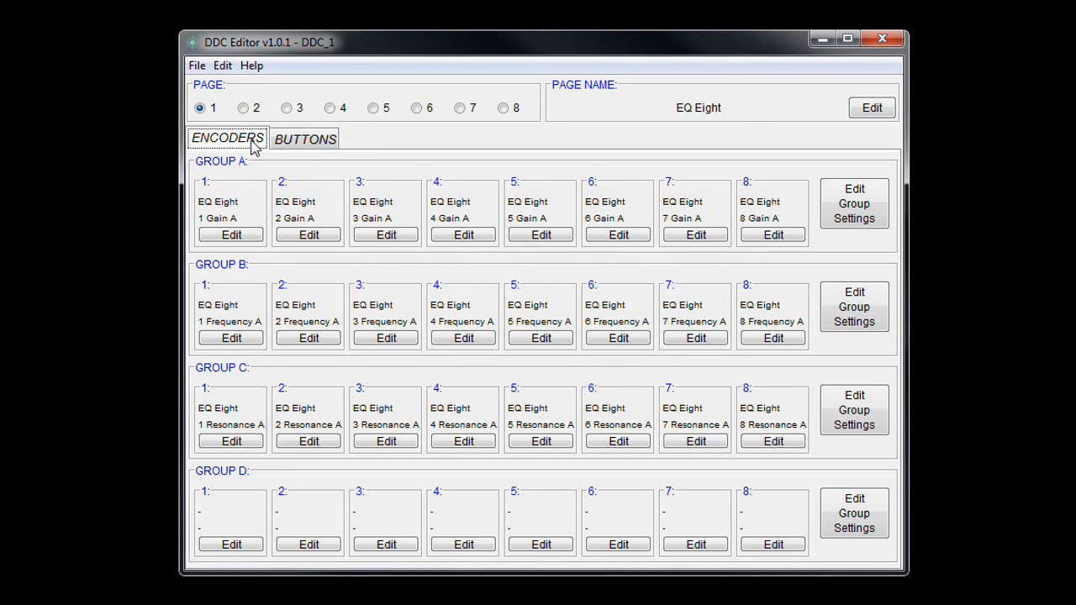
click(303, 147)
click(245, 147)
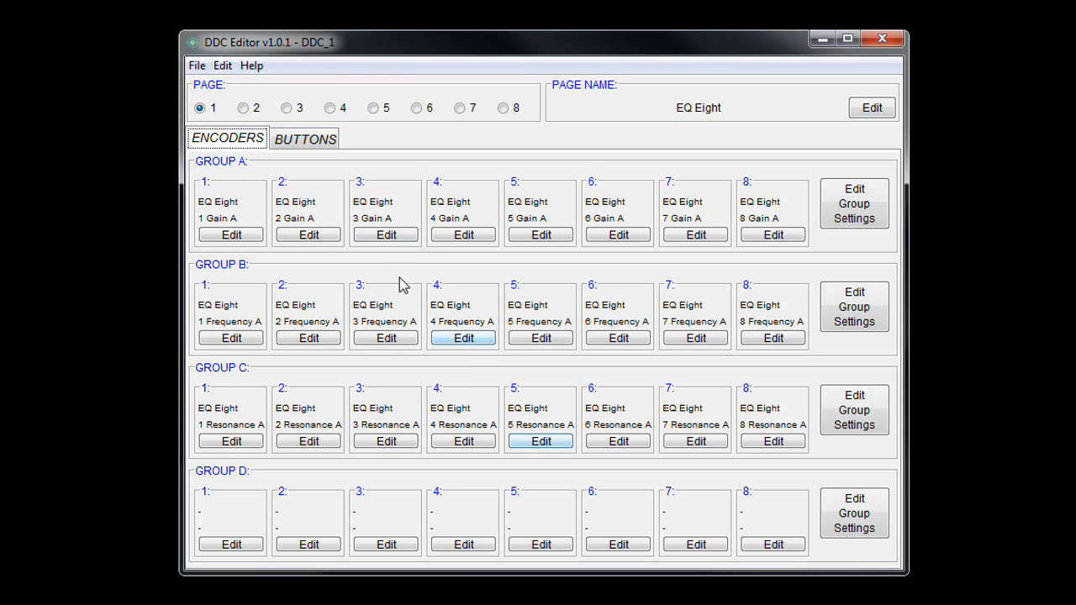
Clear encoder 2 of Group A by assigning None as its device.
click(315, 237)
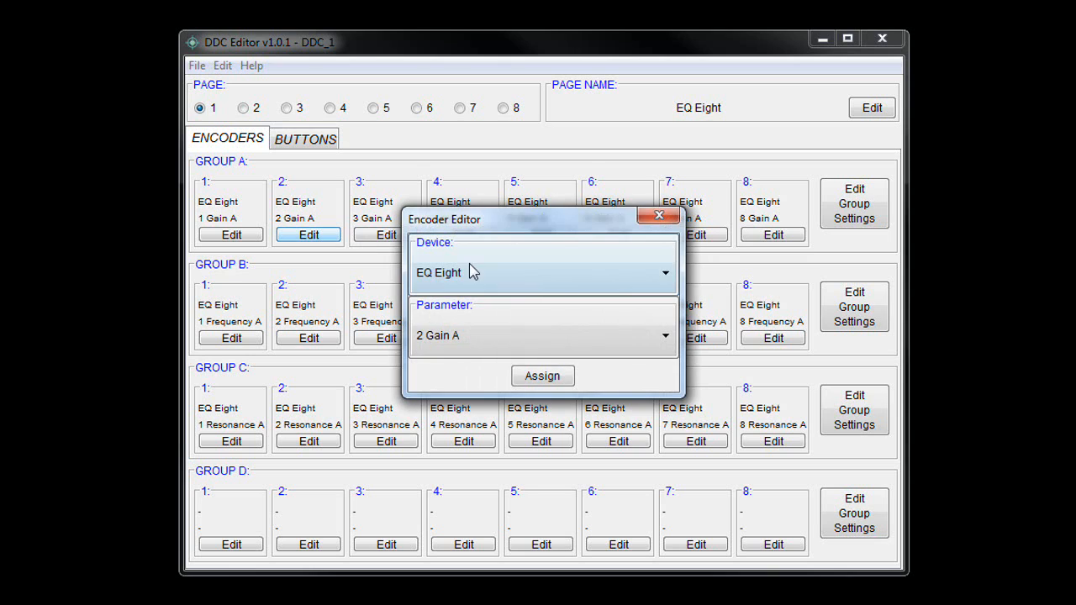
click(523, 275)
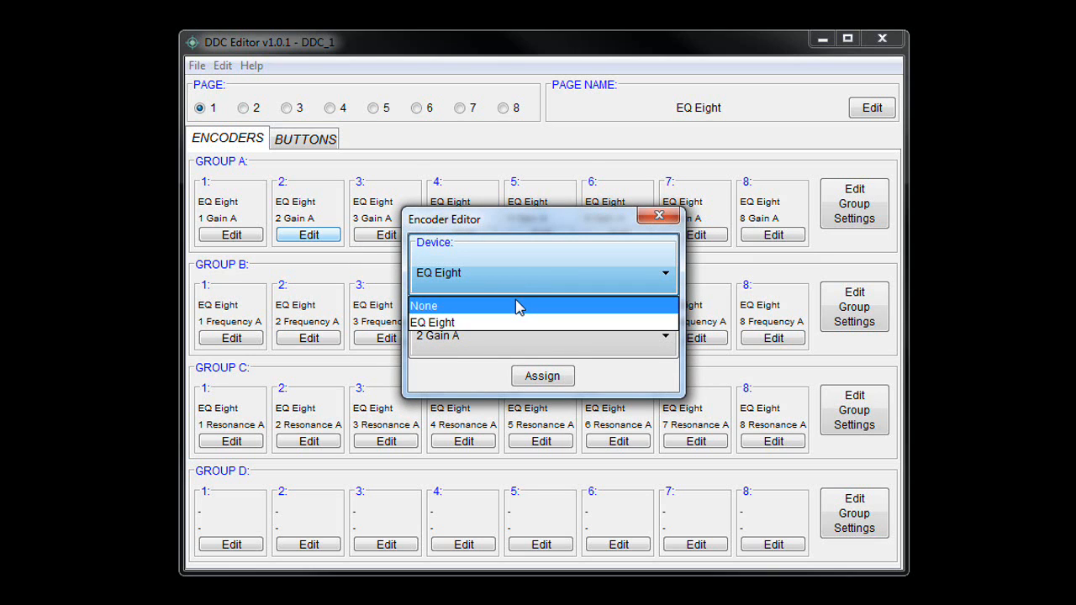
click(516, 306)
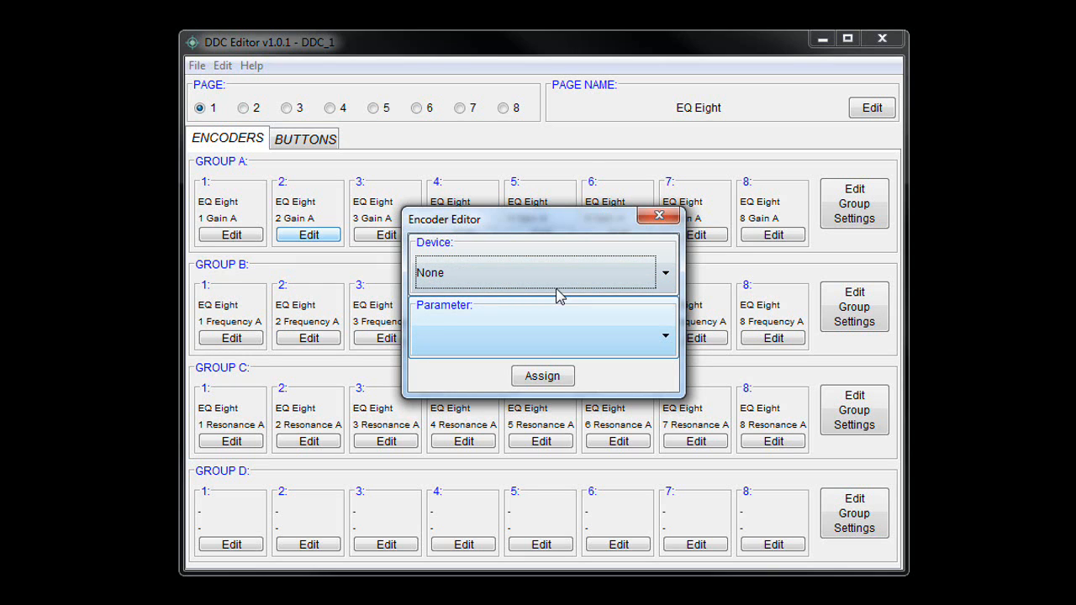
click(559, 287)
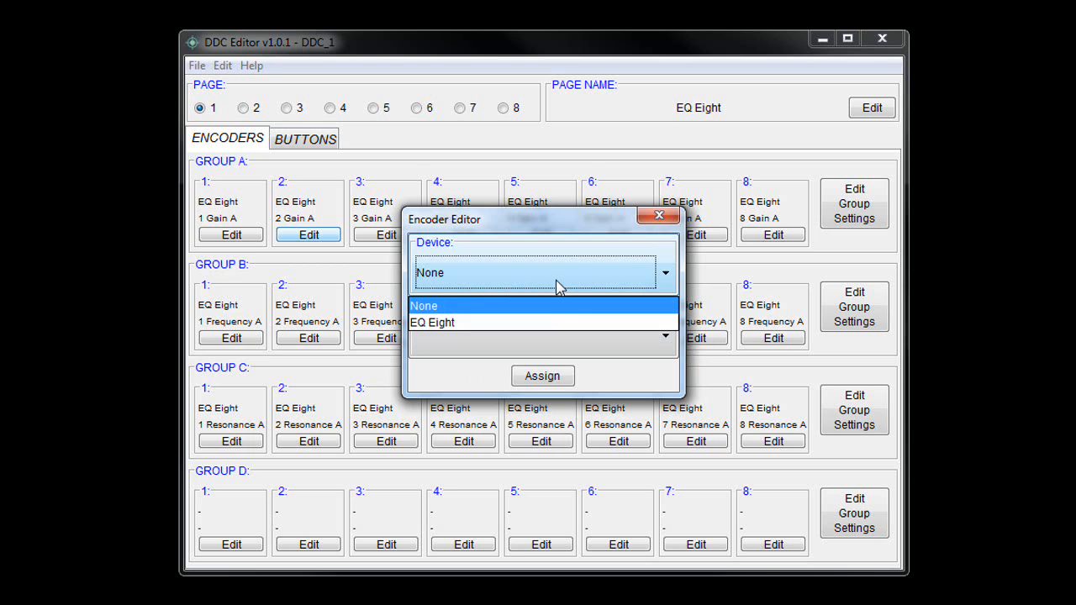
click(555, 306)
click(548, 376)
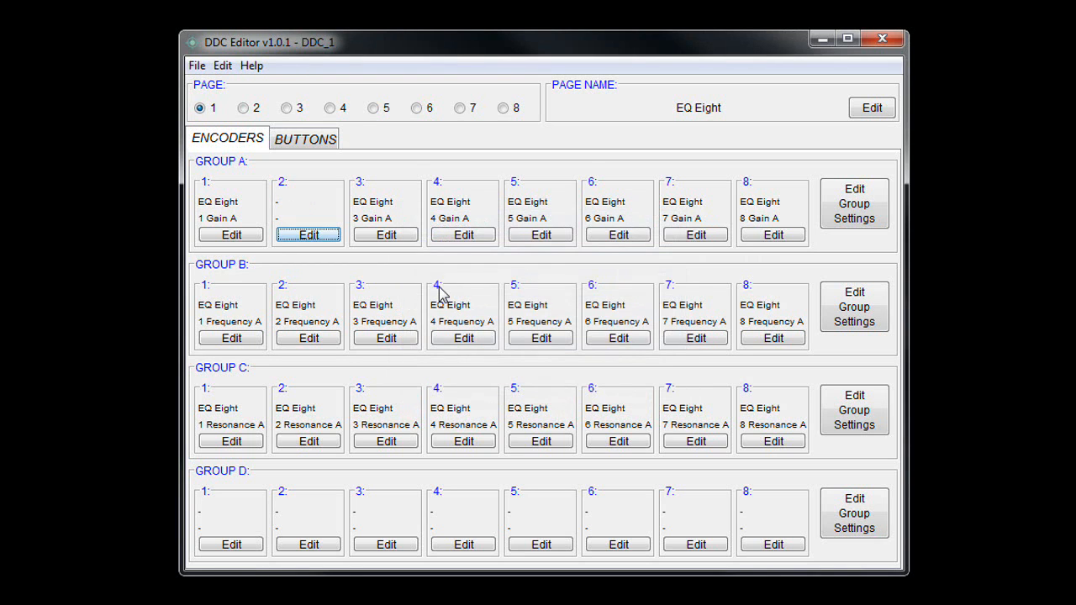
Remove EQ Eight from the script's device list.
click(223, 65)
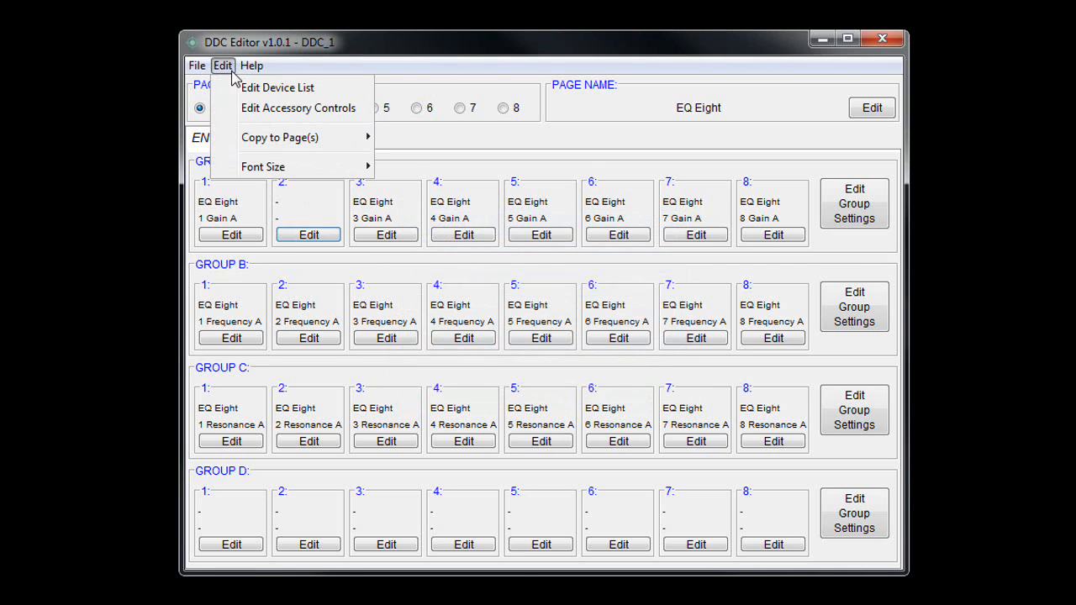
click(276, 93)
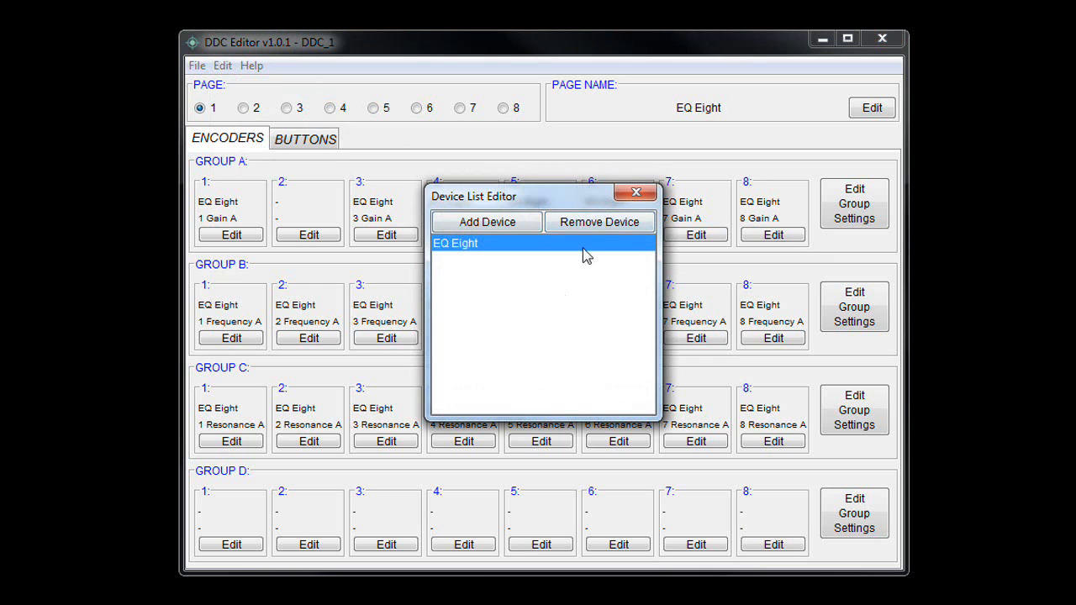
click(606, 226)
click(505, 333)
Add a Beat Repeat device without a custom name to the device list.
click(502, 225)
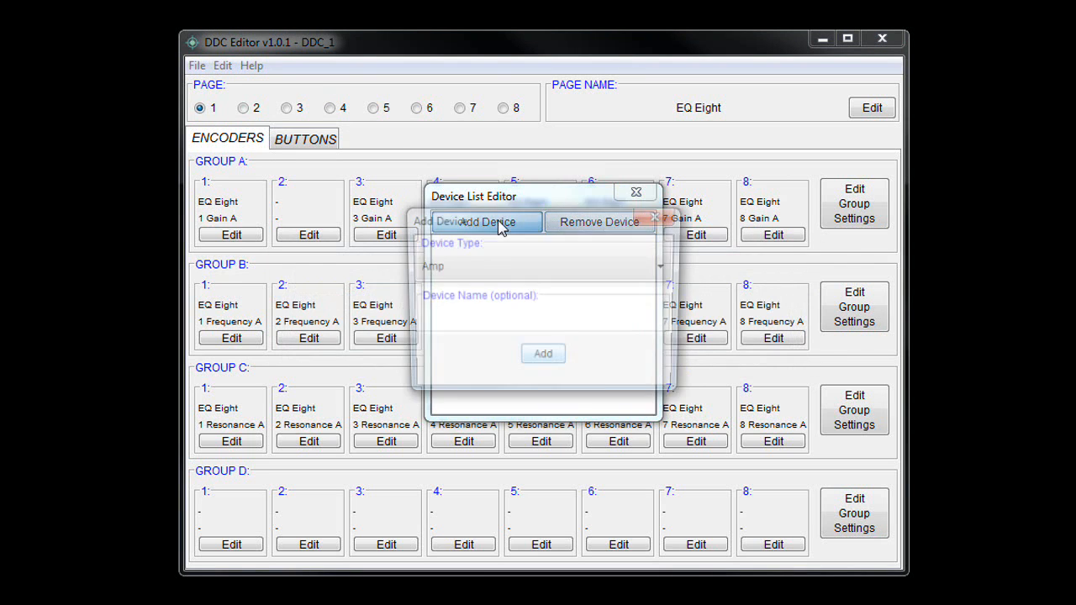
click(507, 263)
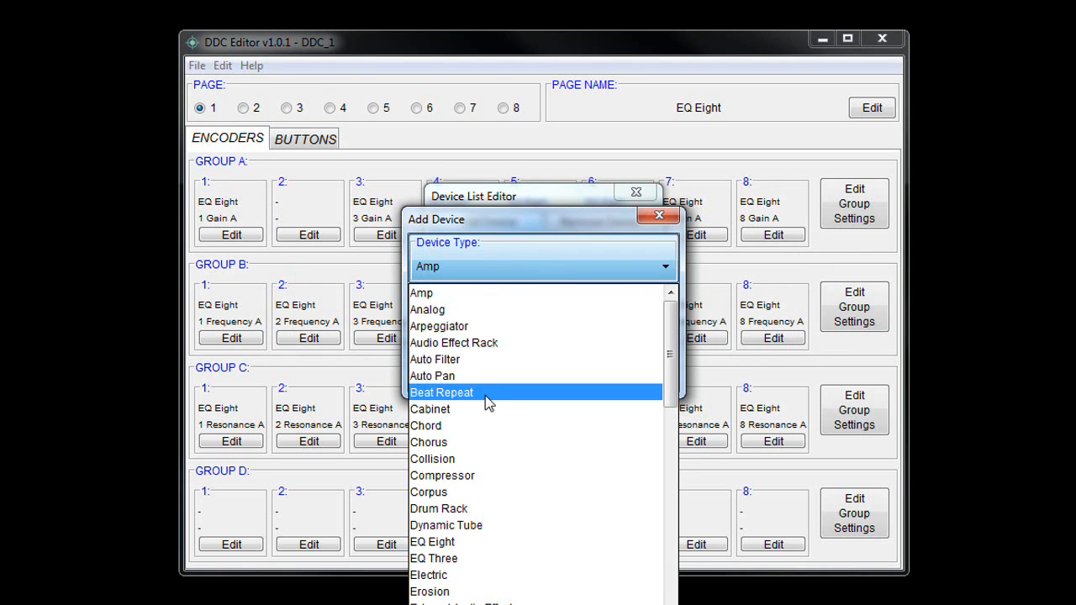
scroll(487, 404, down, 12)
scroll(533, 488, up, 6)
scroll(531, 487, up, 6)
click(524, 400)
click(543, 362)
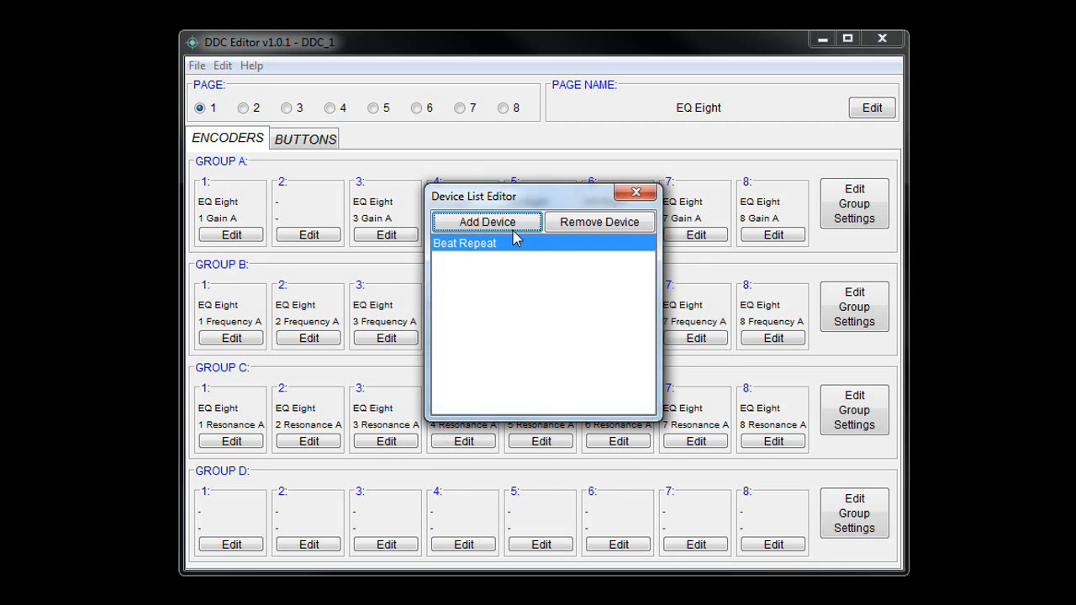
Add an Audio Effect Rack named My Rack to the device list.
click(487, 222)
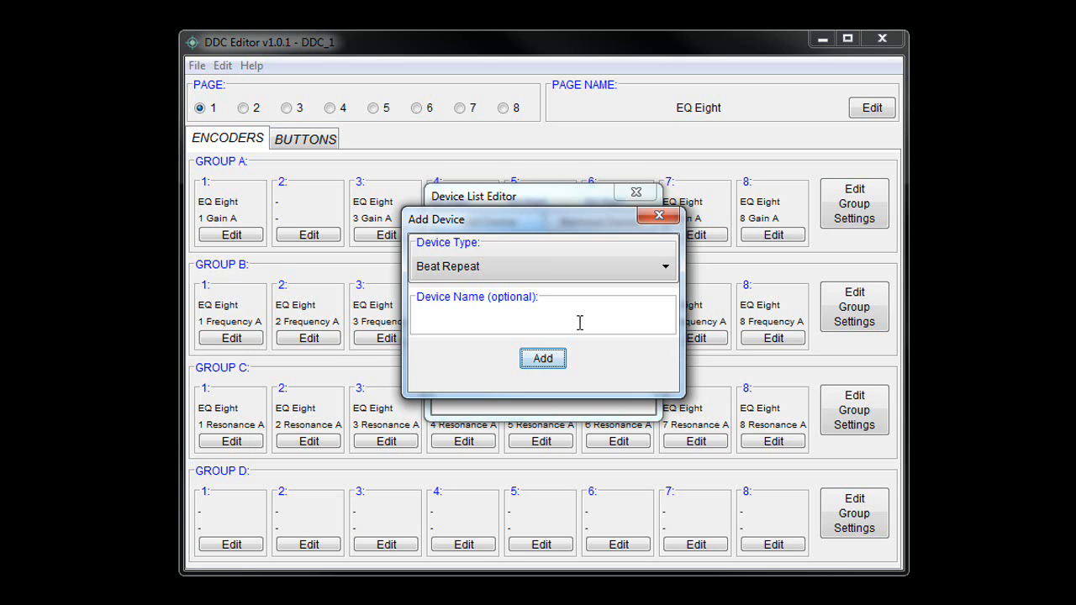
click(661, 267)
click(604, 341)
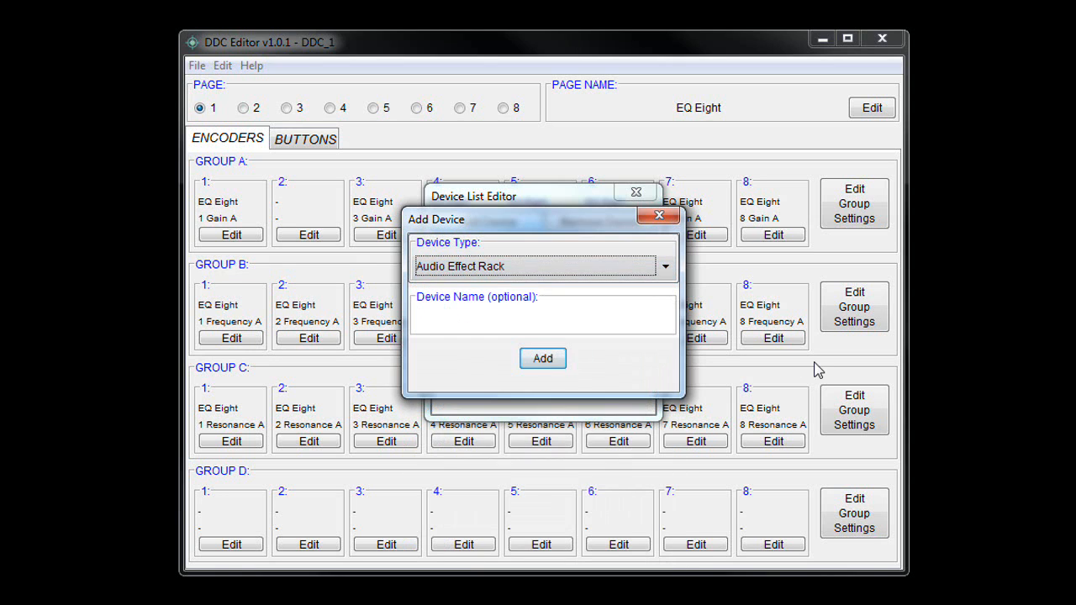
click(450, 316)
text(My Rack)
key(Return)
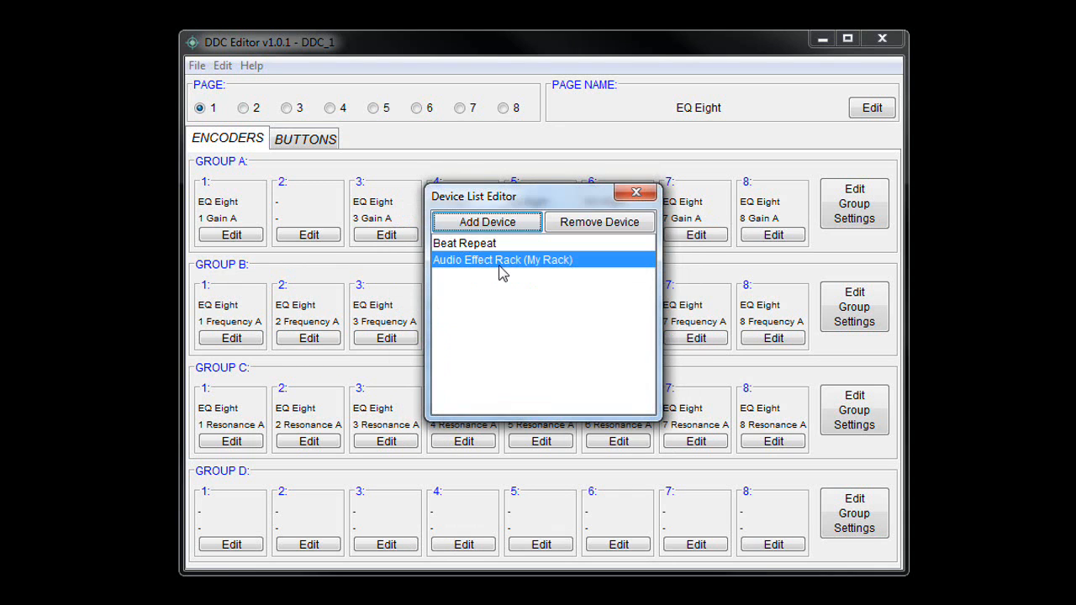
Add a second Audio Effect Rack named Another One and close the device list editor.
click(496, 224)
click(533, 315)
text(Another One)
key(Return)
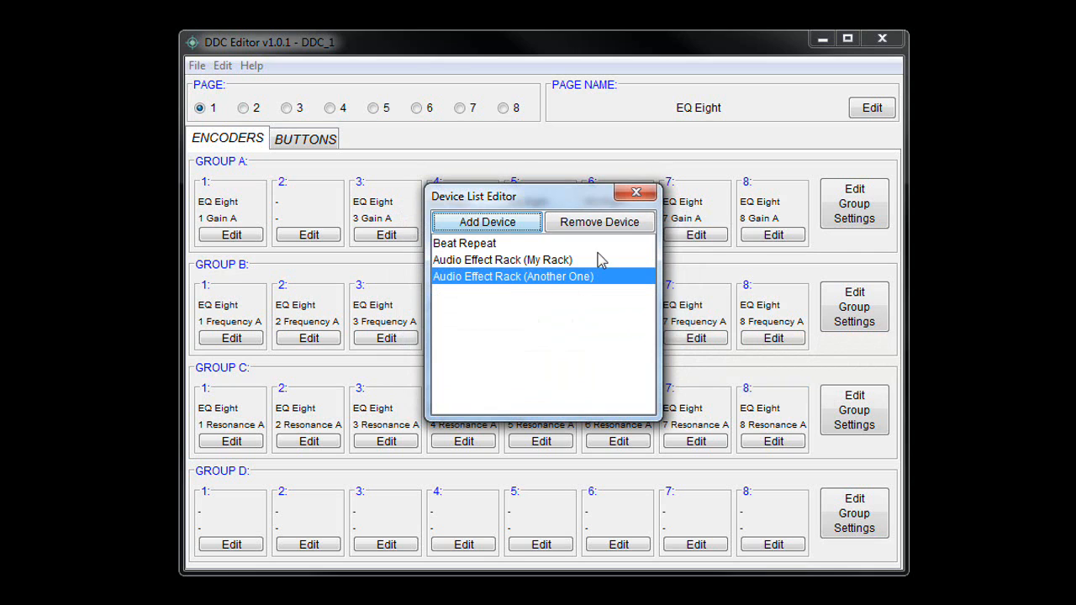
click(639, 193)
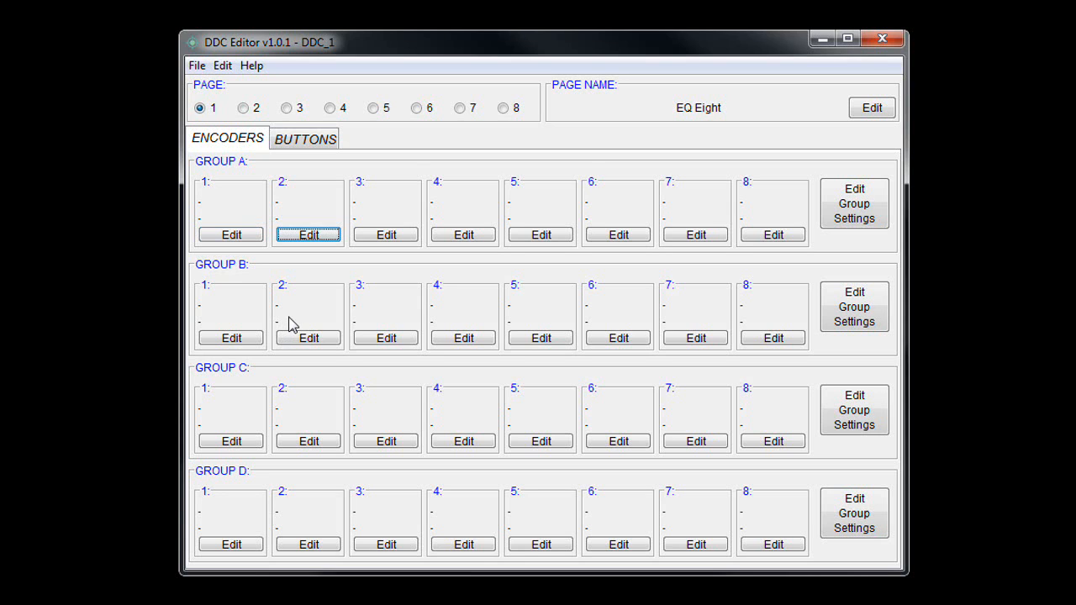
Assign Macro 1 of the Audio Effect Rack named My Rack to encoder 1 of Group A on page 1.
click(250, 239)
click(517, 283)
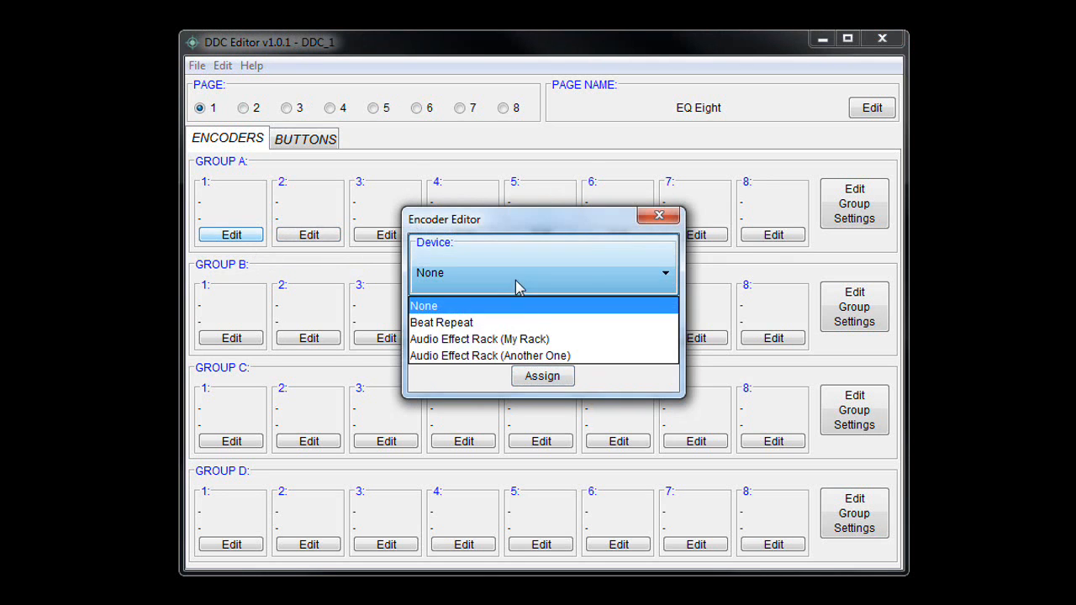
click(531, 343)
click(436, 341)
click(476, 398)
click(543, 376)
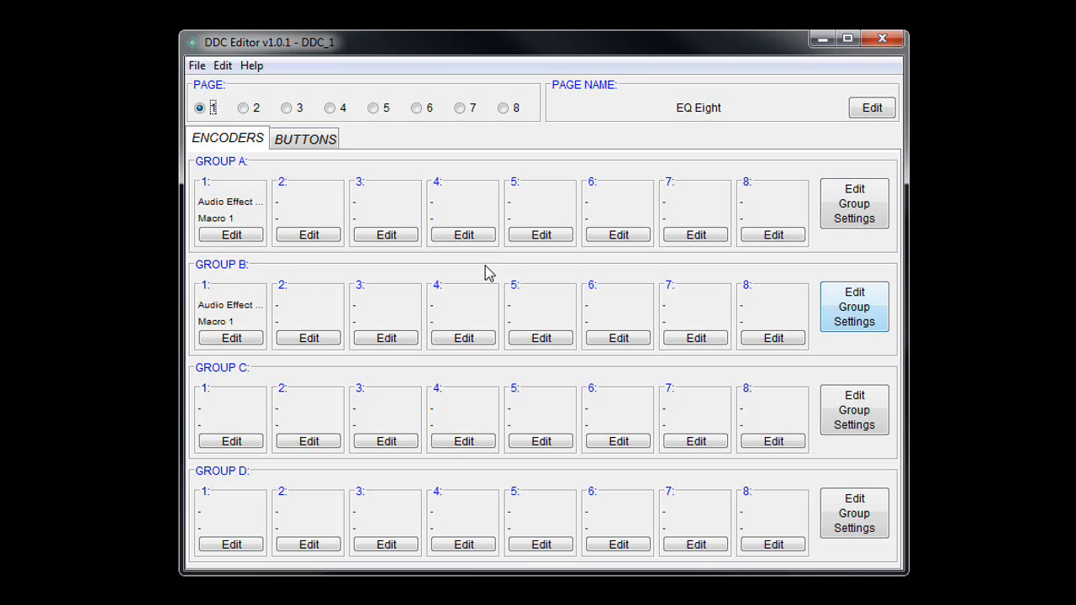
On page 2, assign the Filter Freq parameter of Beat Repeat to encoder 1 of Group A.
click(243, 110)
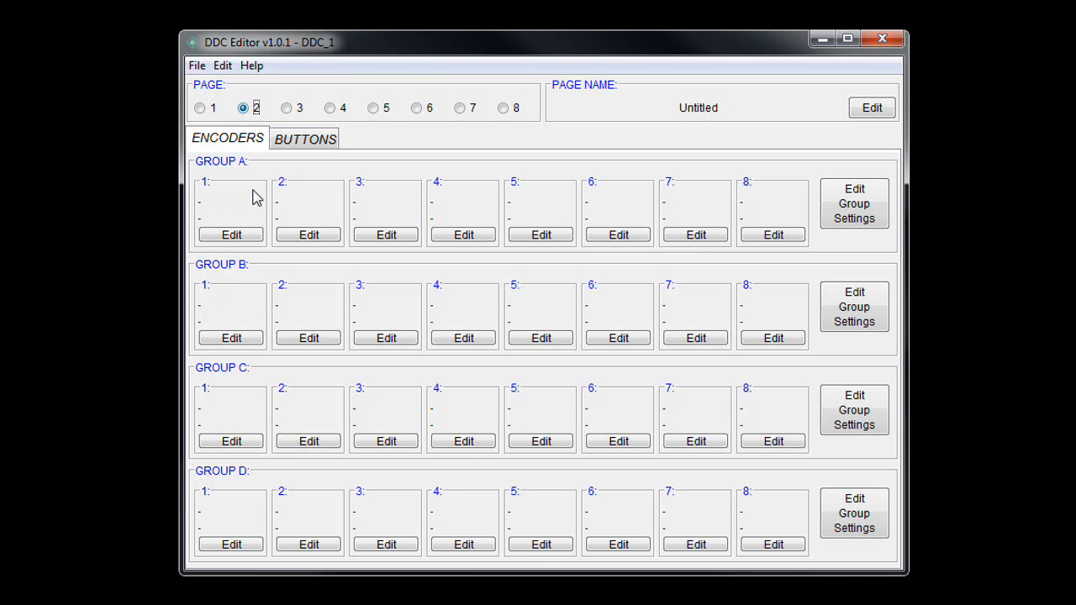
click(231, 234)
click(504, 272)
click(479, 317)
click(499, 335)
click(531, 405)
click(541, 379)
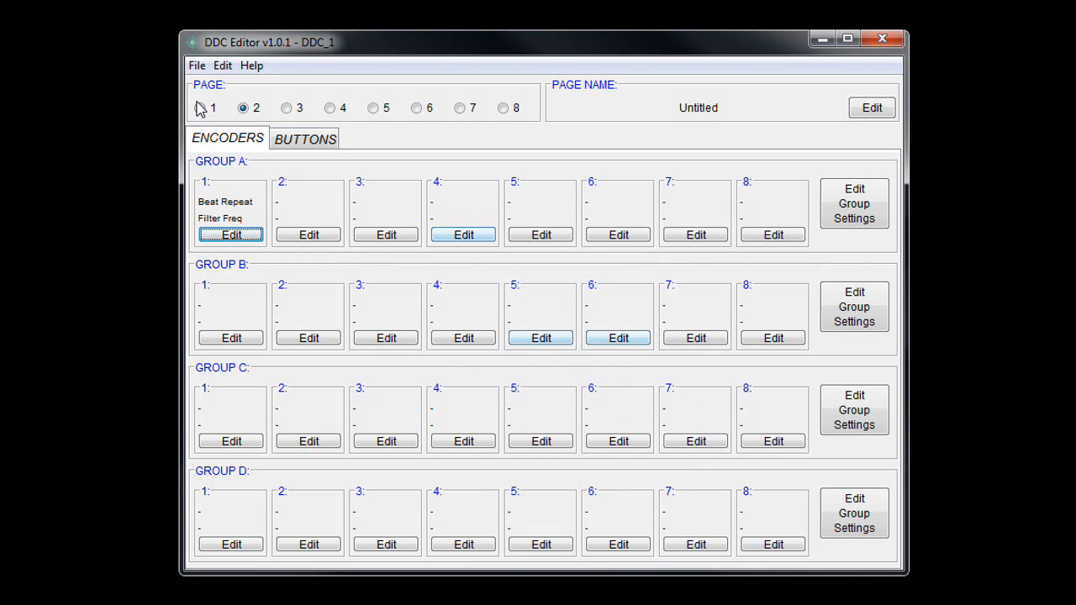
click(200, 108)
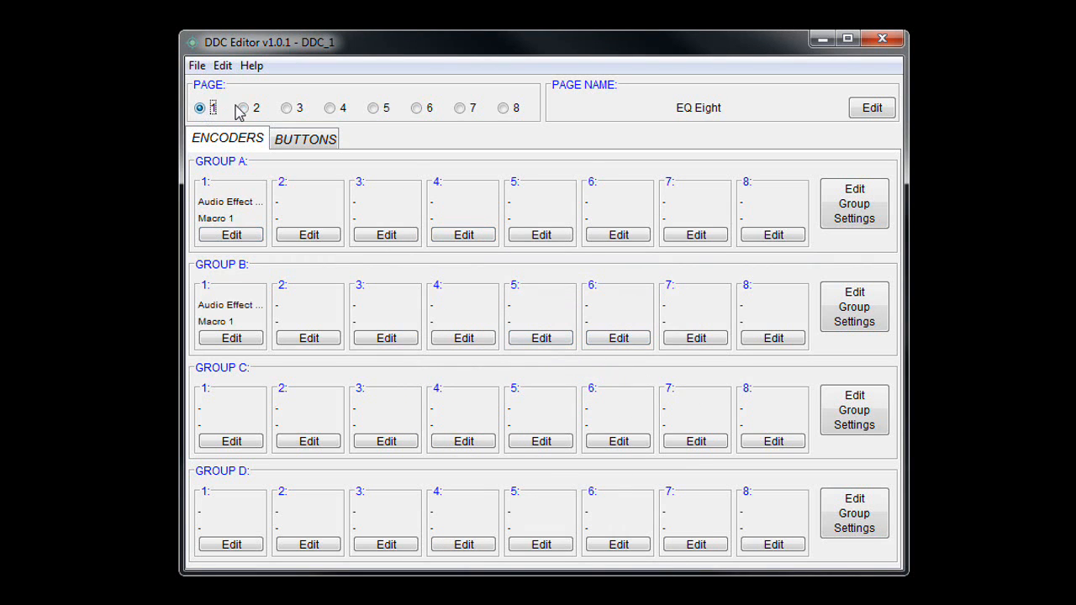
click(242, 110)
click(222, 66)
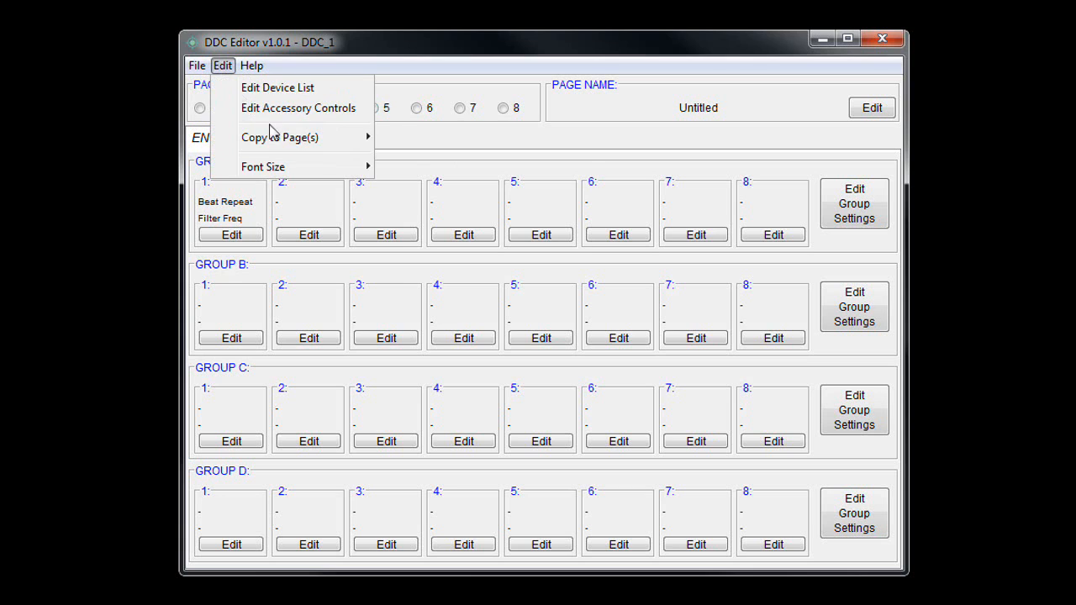
click(384, 53)
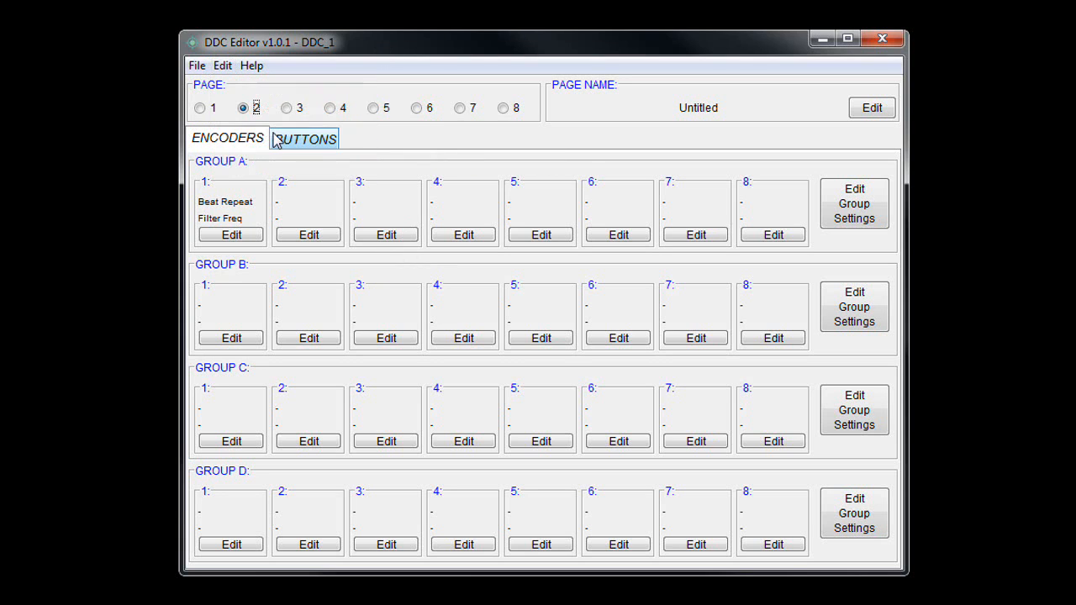
Rename page 1 as Rack and page 2 as Repeat.
click(200, 108)
click(872, 108)
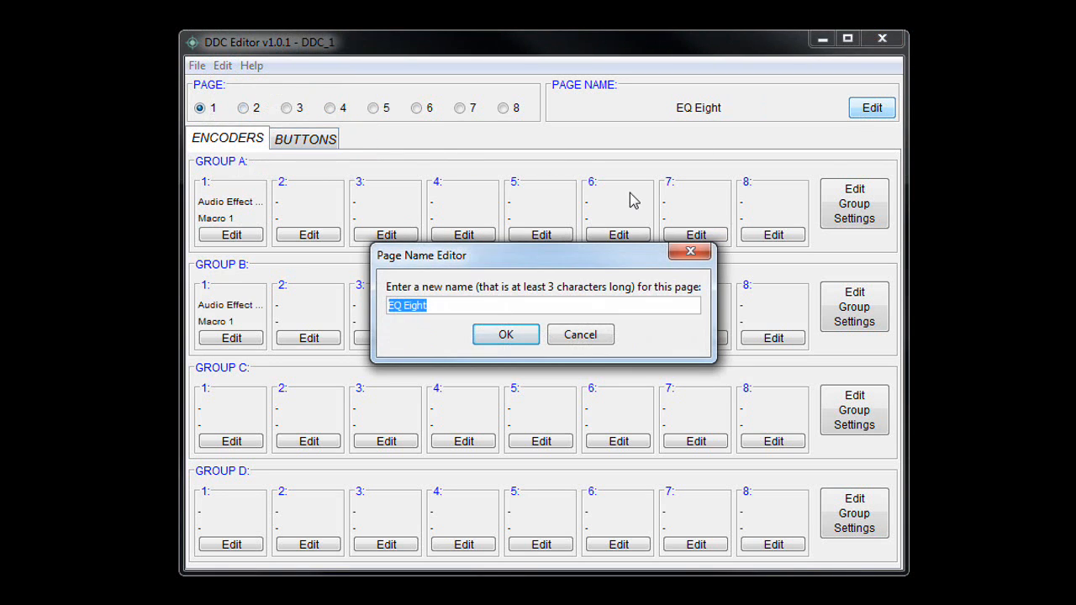
text(Rack)
key(Return)
click(243, 109)
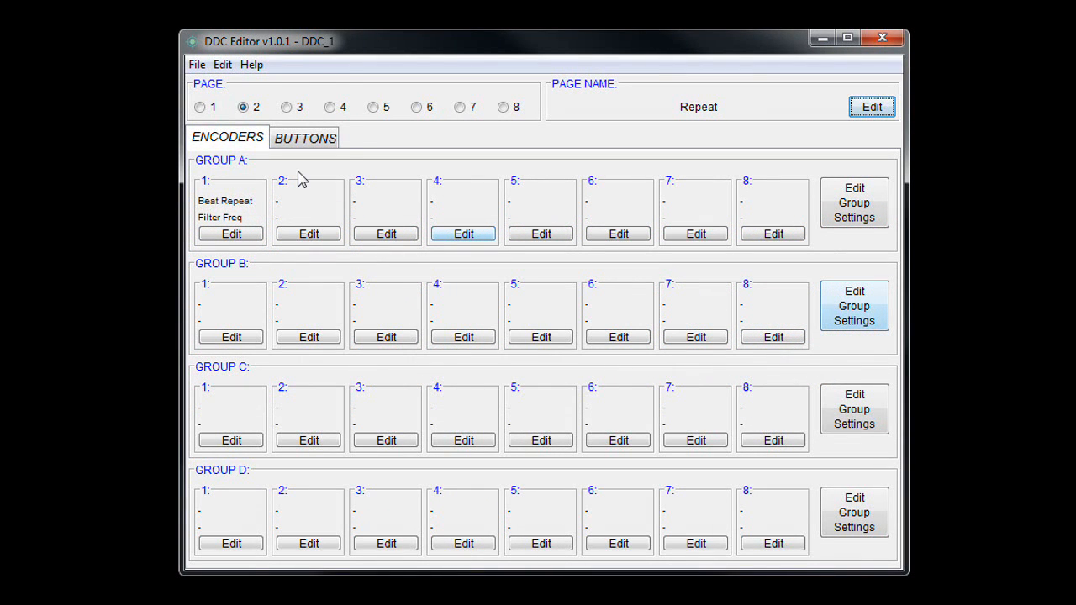
Save the script's page configuration and transfer it.
click(196, 66)
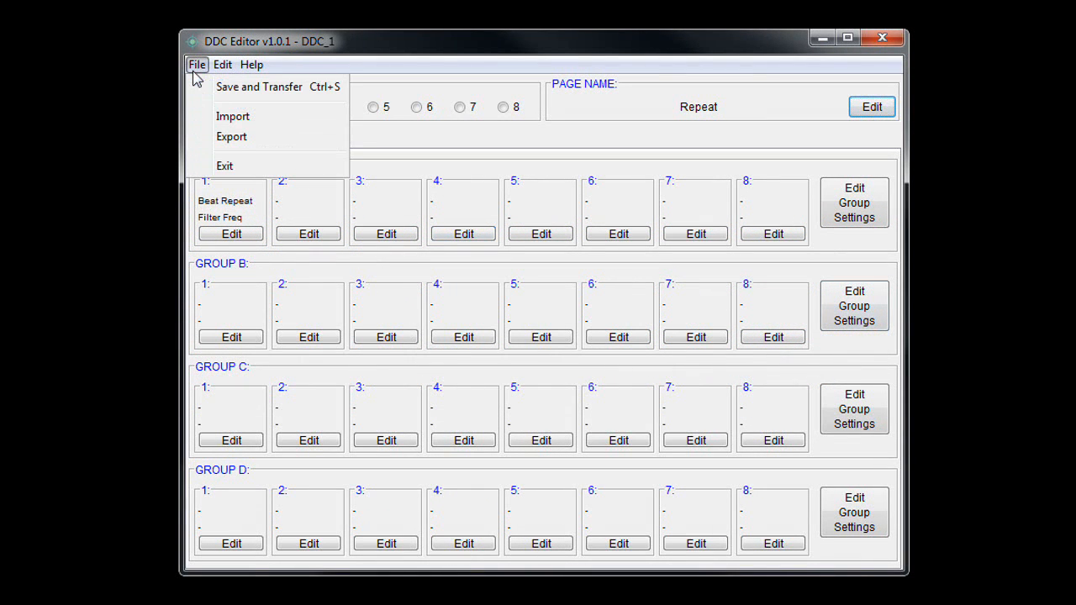
click(260, 87)
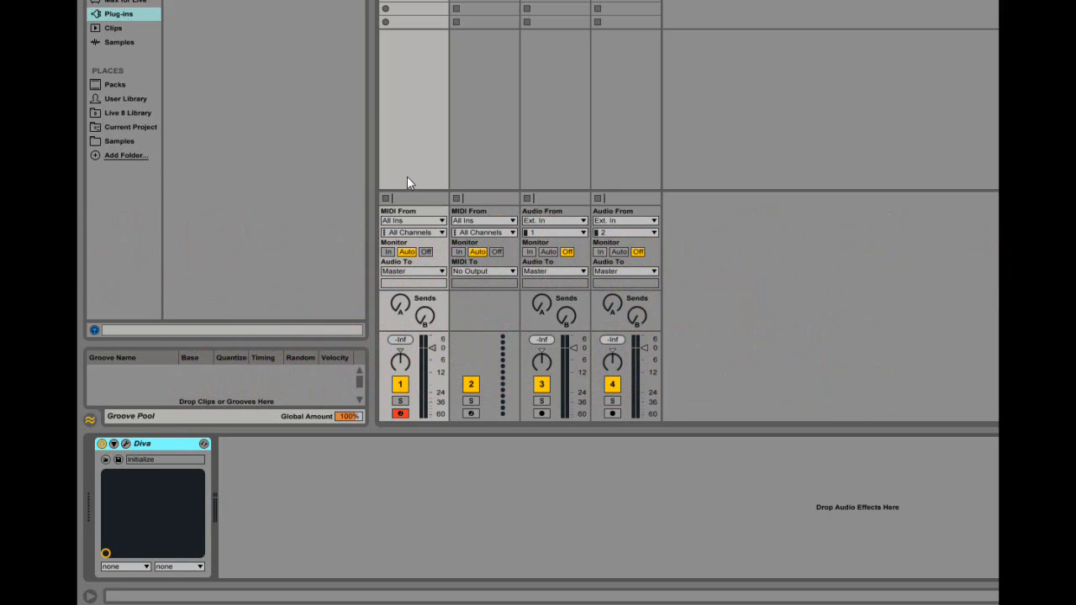
In Ableton Live, set control surface 6 to DDC Capture Tool and switch the Diva plug-in off and back on.
click(216, 0)
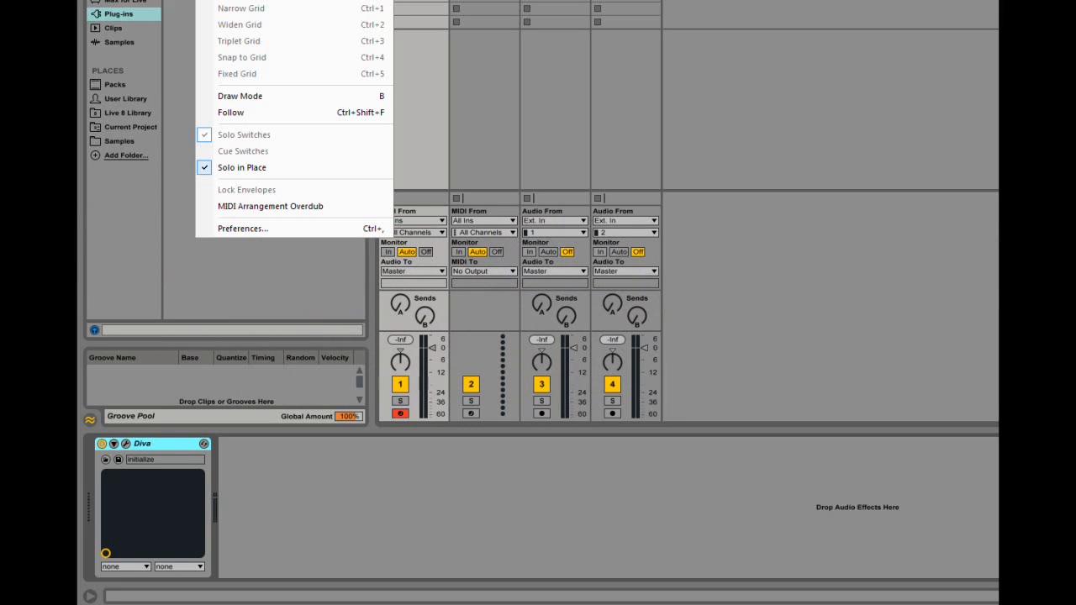
click(280, 230)
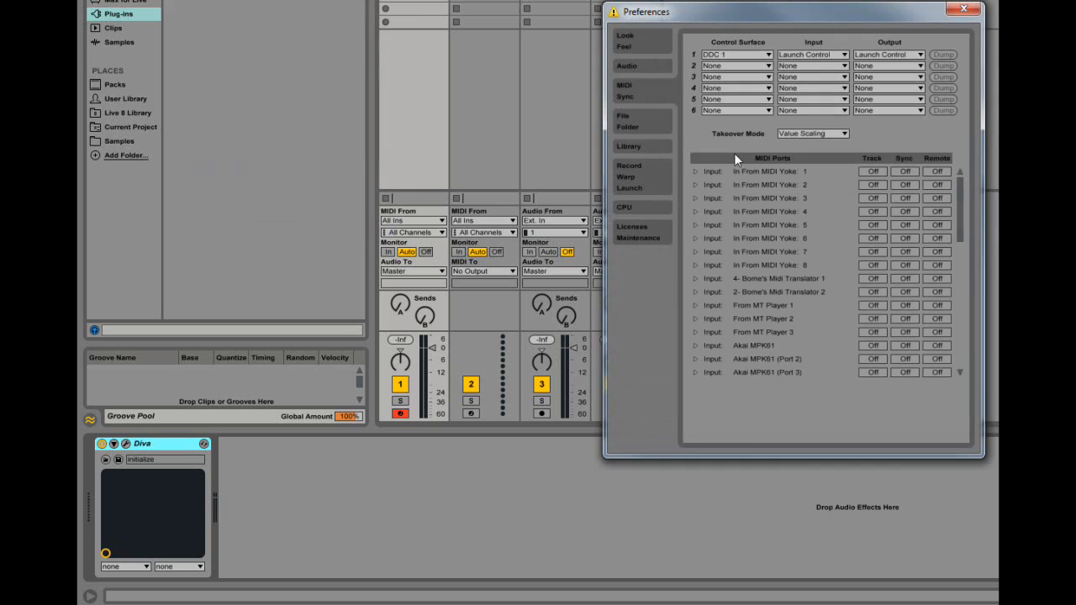
click(737, 110)
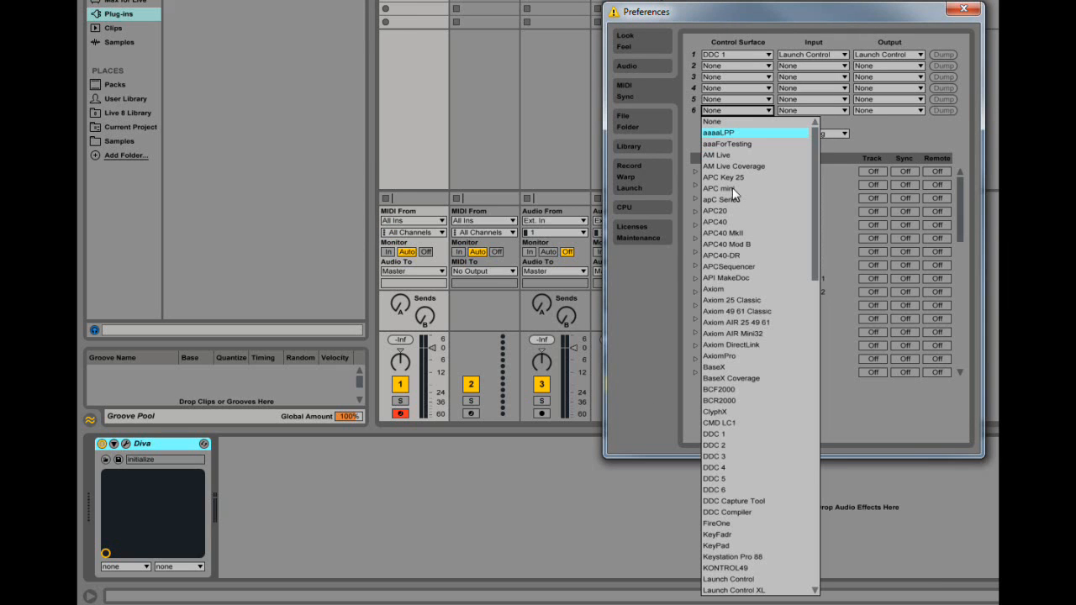
click(754, 505)
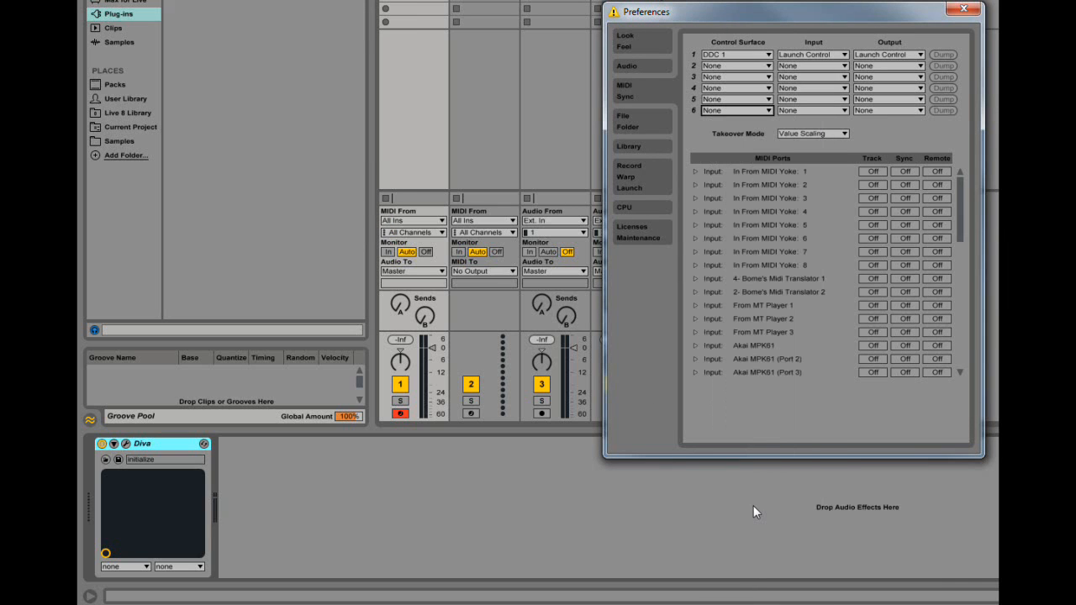
click(101, 444)
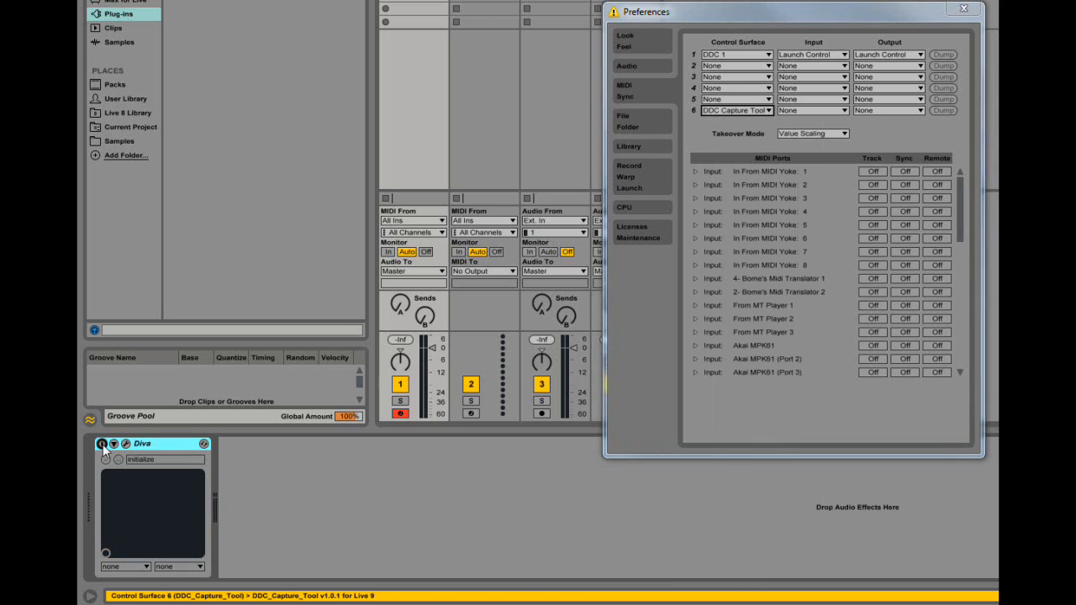
click(102, 444)
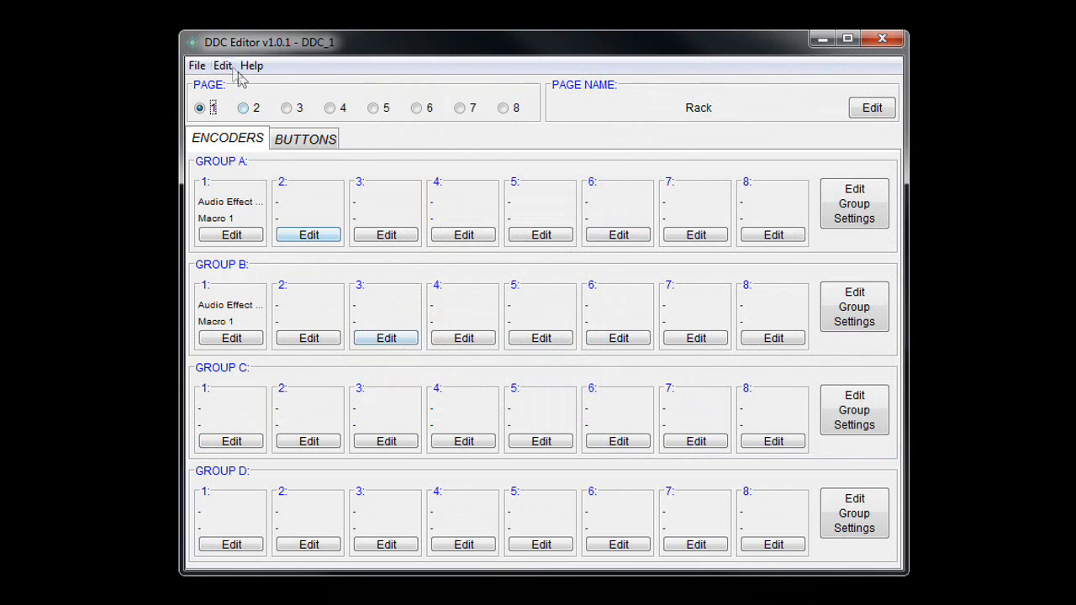
In DDC Editor, add Diva without a custom name to the device list and close the list editor.
click(223, 65)
click(220, 87)
click(497, 220)
click(579, 267)
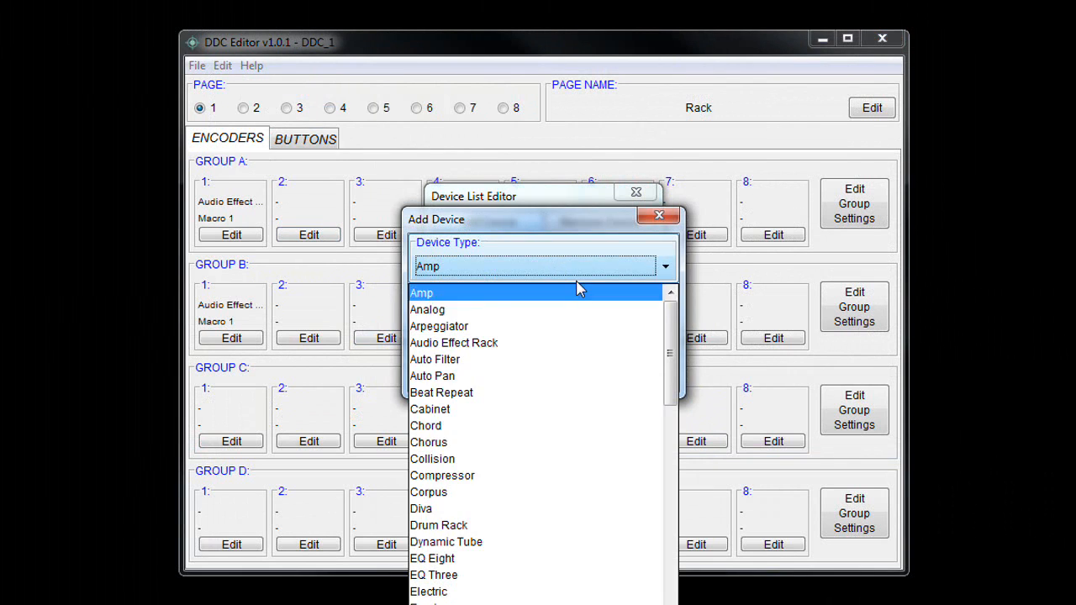
click(420, 509)
click(543, 359)
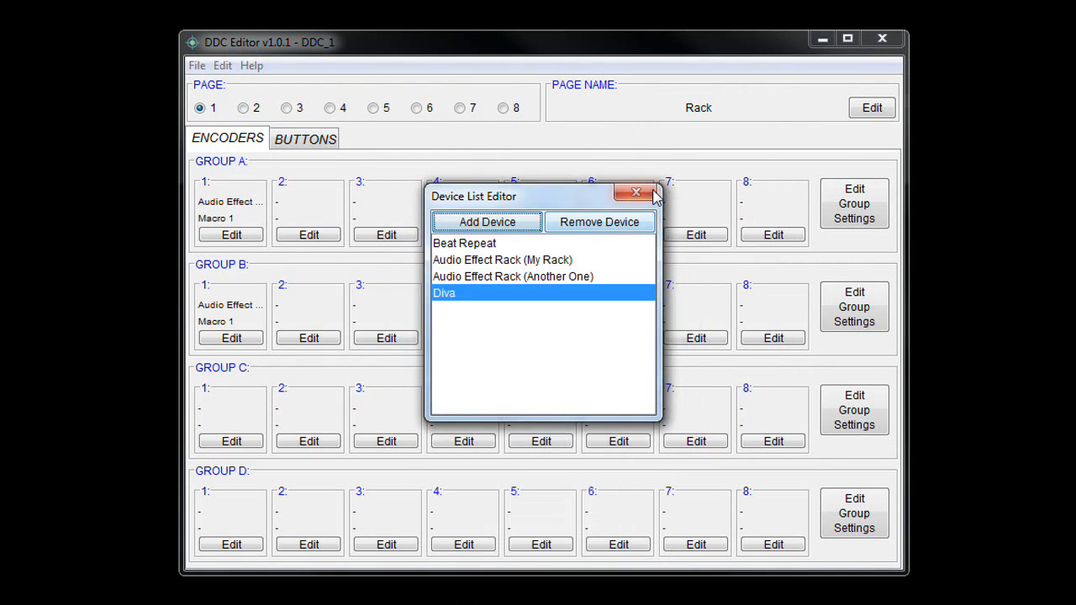
click(653, 193)
Choose Diva as the device for encoder 2 of Group A on page 1 and browse its parameters.
click(318, 237)
click(463, 271)
click(449, 375)
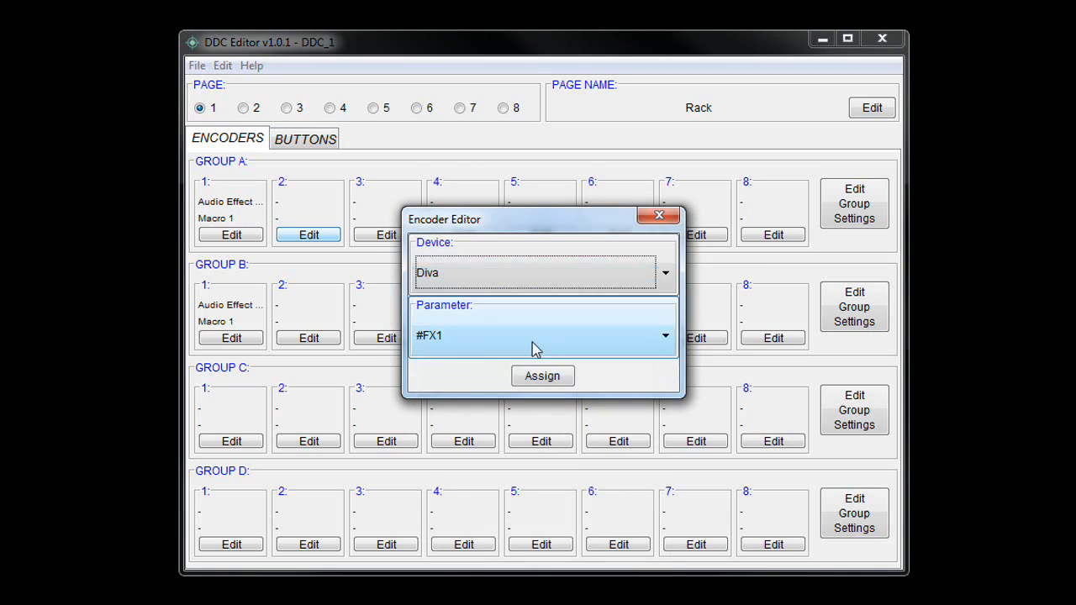
click(535, 350)
scroll(608, 452, down, 15)
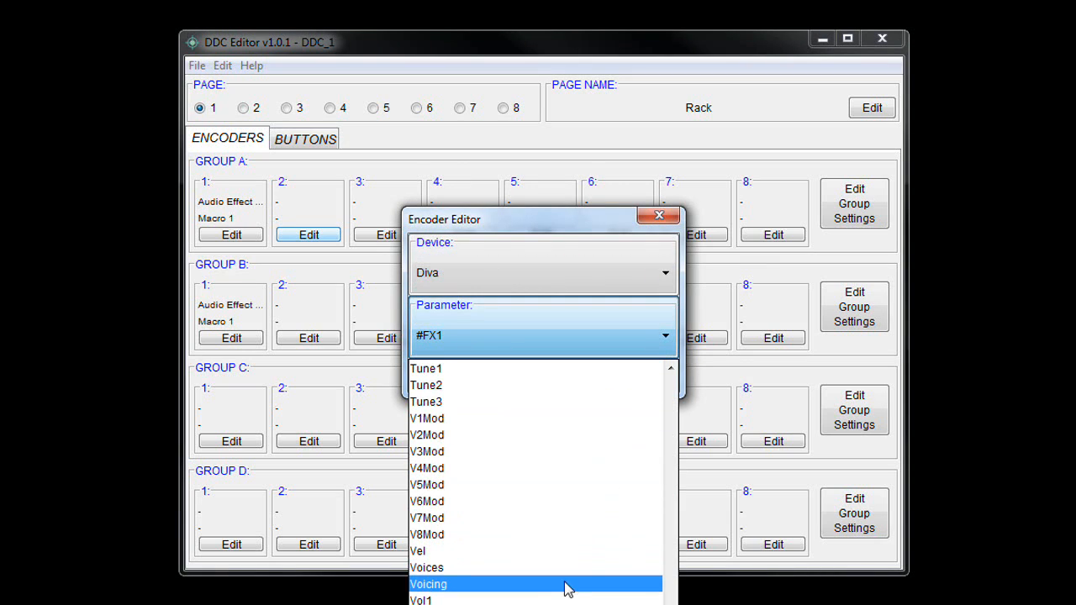